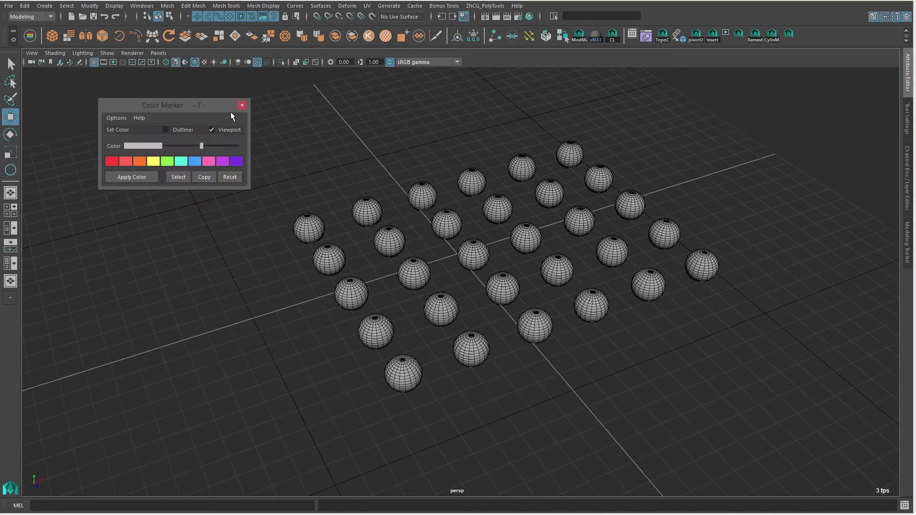
mouse_move(203, 105)
left_mouse_down()
mouse_move(172, 109)
mouse_move(190, 109)
left_mouse_up()
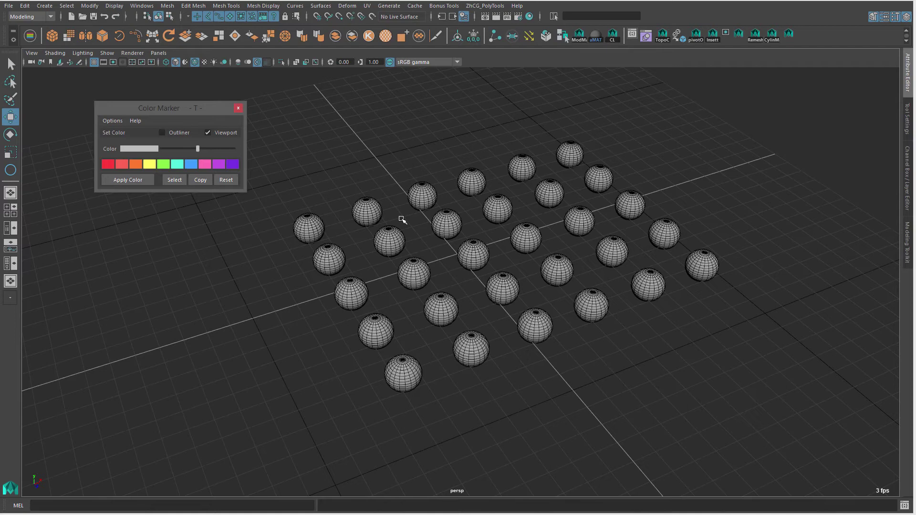
middle_click_drag(292, 163, 296, 160, "alt")
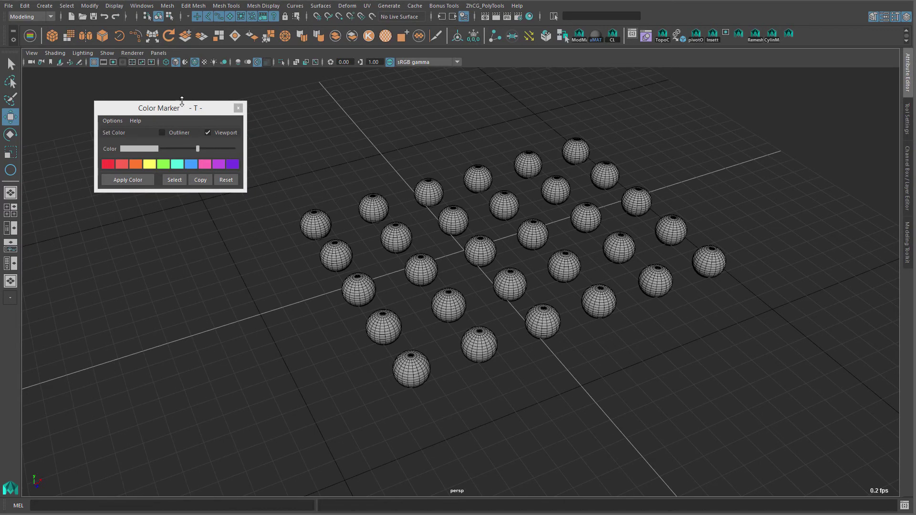
left_click_drag(177, 107, 190, 108)
left_click(122, 120)
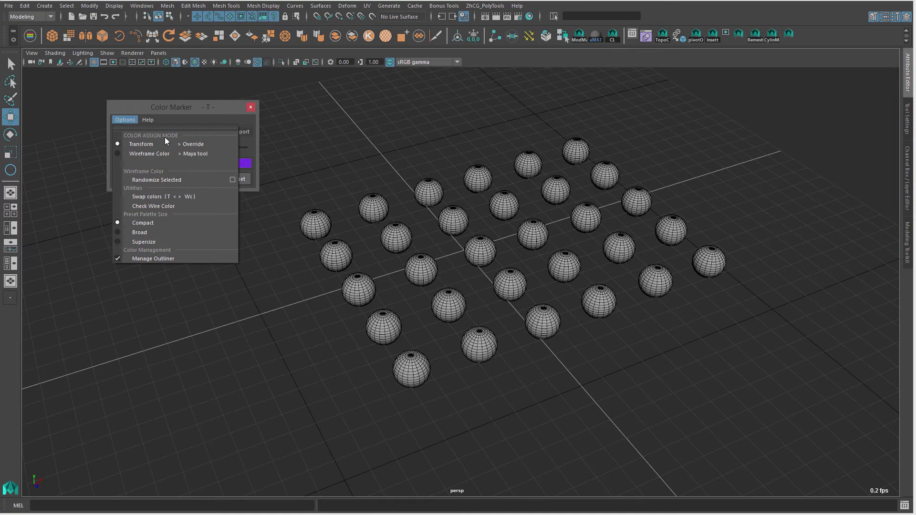
left_click(413, 125)
scroll(325, 142, "down", 2)
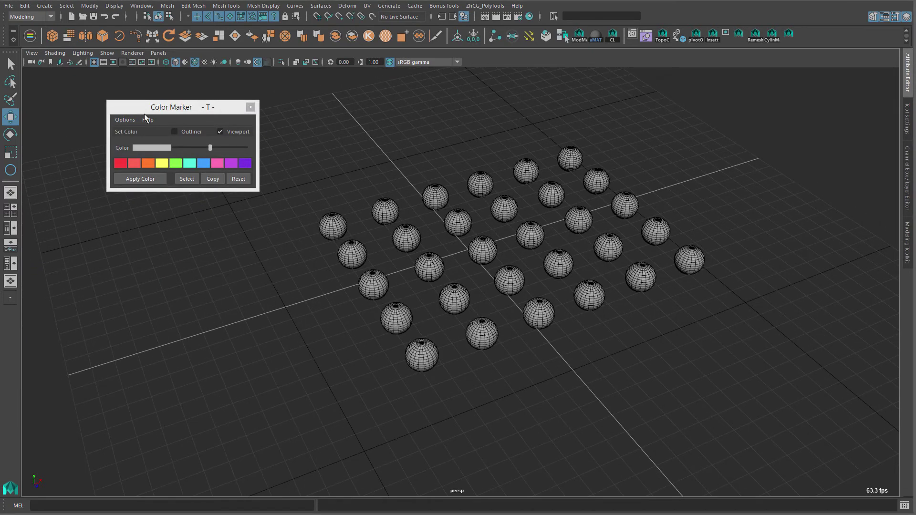
Switch the Color Marker's color assign mode to Wireframe Color, and return it to Transform > Override.
left_click(126, 120)
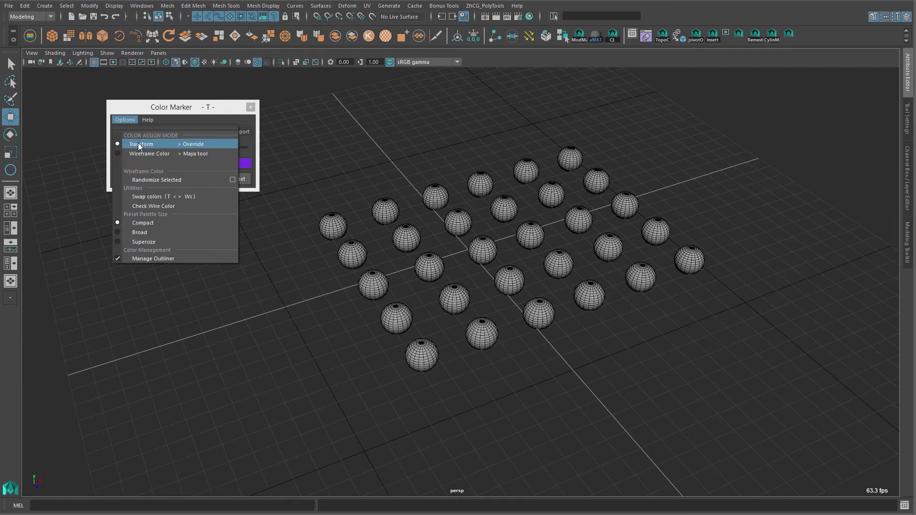
left_click(155, 144)
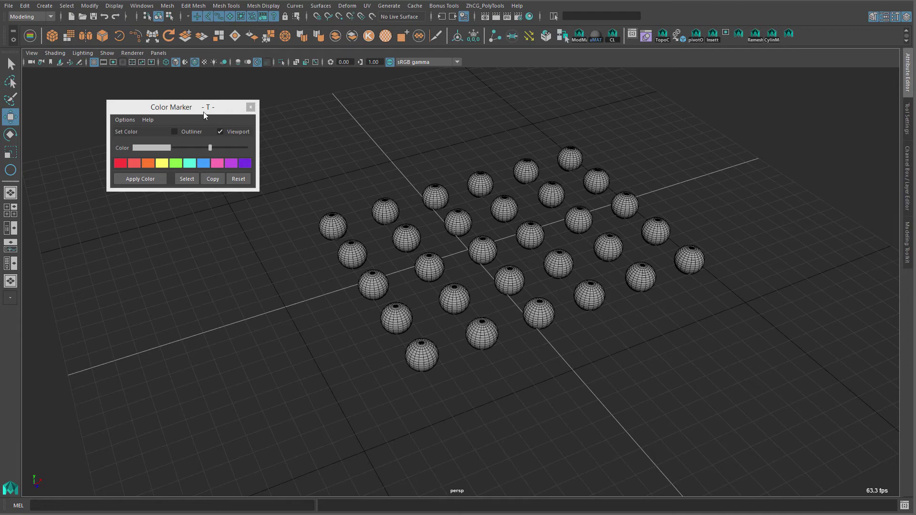
left_click(123, 120)
left_click(137, 152)
left_click(125, 120)
left_click(140, 143)
Select the three back spheres of the grid's outer column and give them the preset orange viewport color.
middle_click_drag(555, 161, 583, 160, "alt")
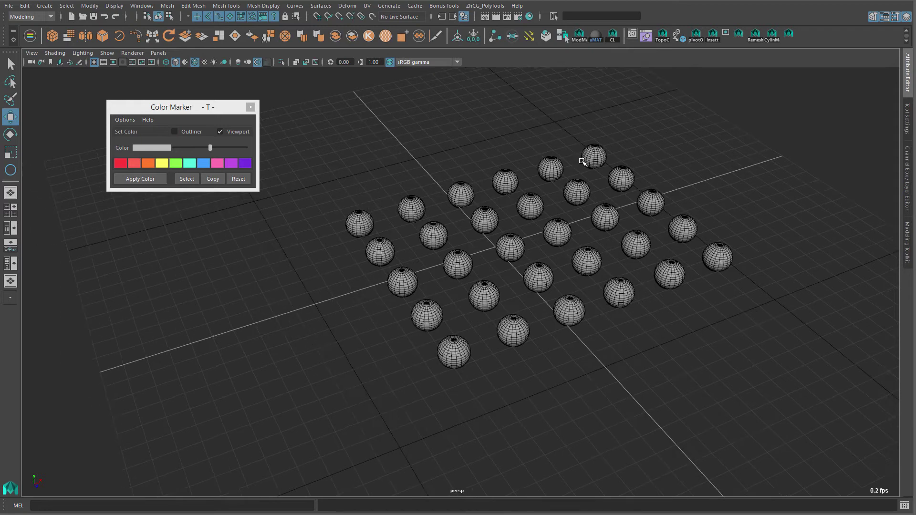
left_click_drag(596, 155, 581, 156, "alt")
middle_click_drag(504, 183, 520, 161, "alt")
mouse_move(519, 162)
left_mouse_down("alt")
mouse_move(515, 143)
mouse_move(503, 153)
left_mouse_up("alt")
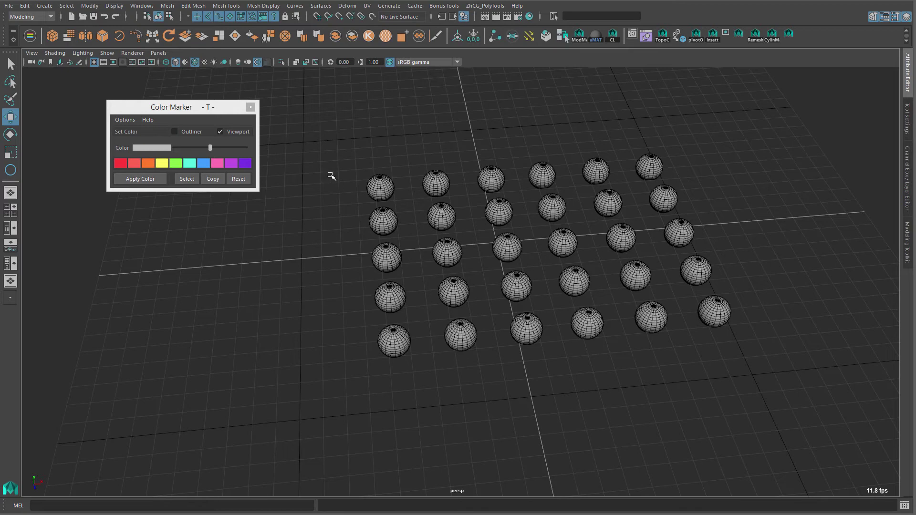
left_click_drag(321, 144, 393, 259)
middle_click_drag(429, 239, 444, 232, "alt")
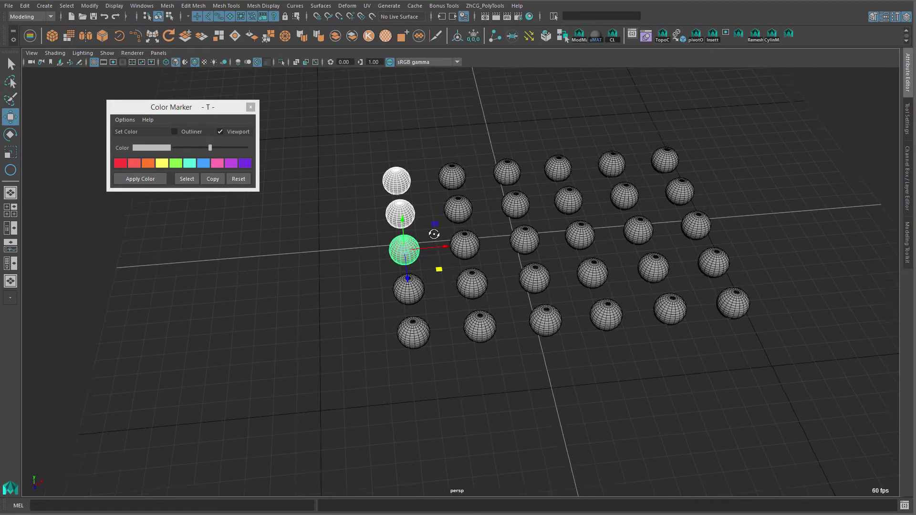
left_click_drag(434, 234, 406, 234, "alt")
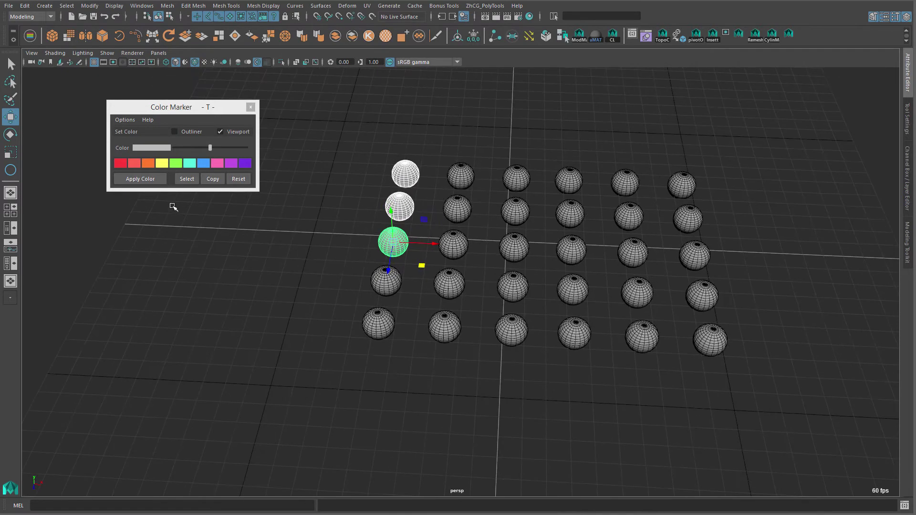
left_click(151, 164)
left_click_drag(373, 182, 472, 203, "alt")
Select the orange corner sphere and examine the Drawing Overrides under its transform's Display attributes.
left_click(399, 180)
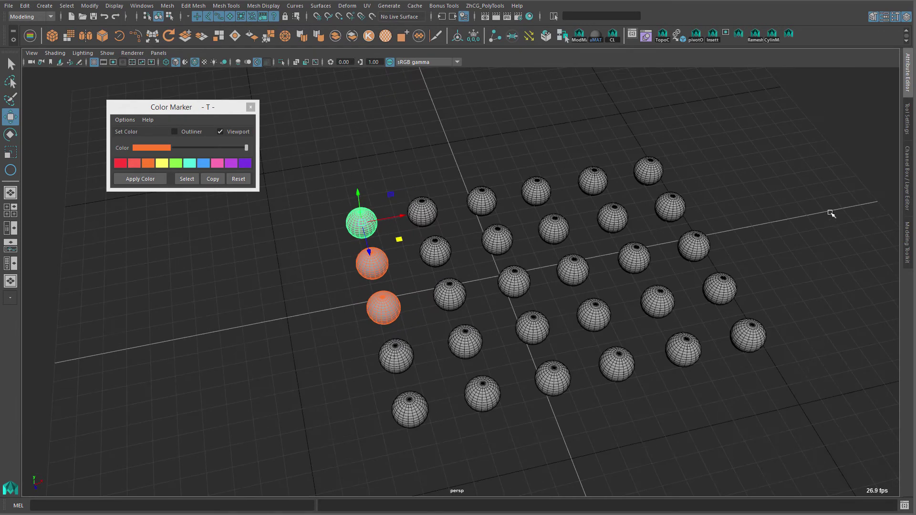
left_click(909, 78)
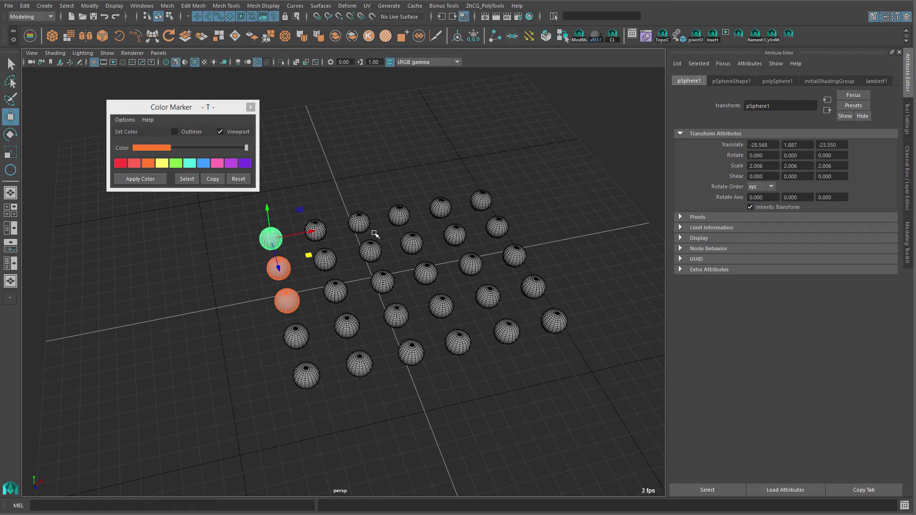
middle_click_drag(386, 218, 448, 190, "alt")
scroll(448, 190, "up", 2)
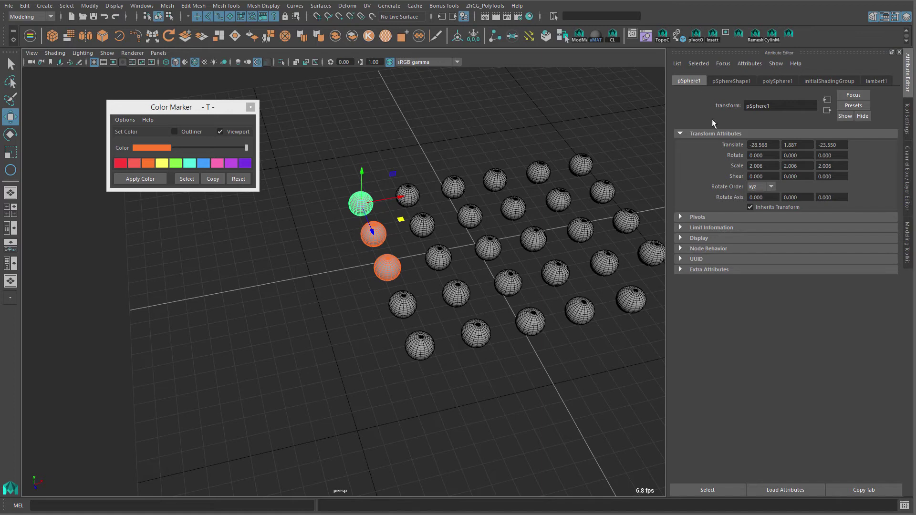
left_click(699, 237)
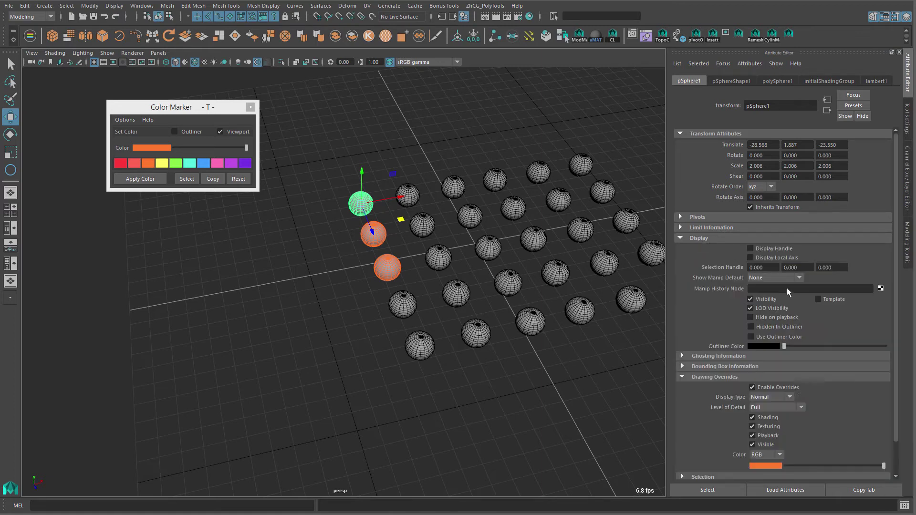
scroll(786, 387, "down", 2)
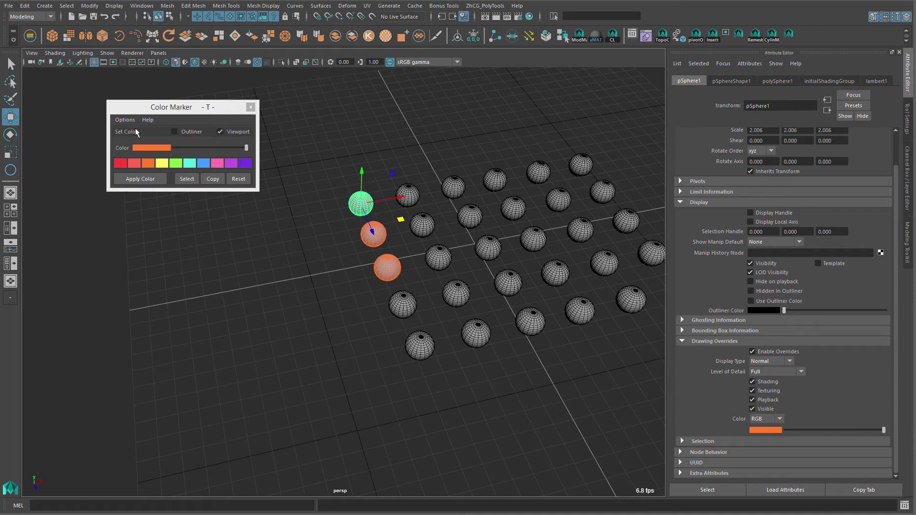
left_click(125, 120)
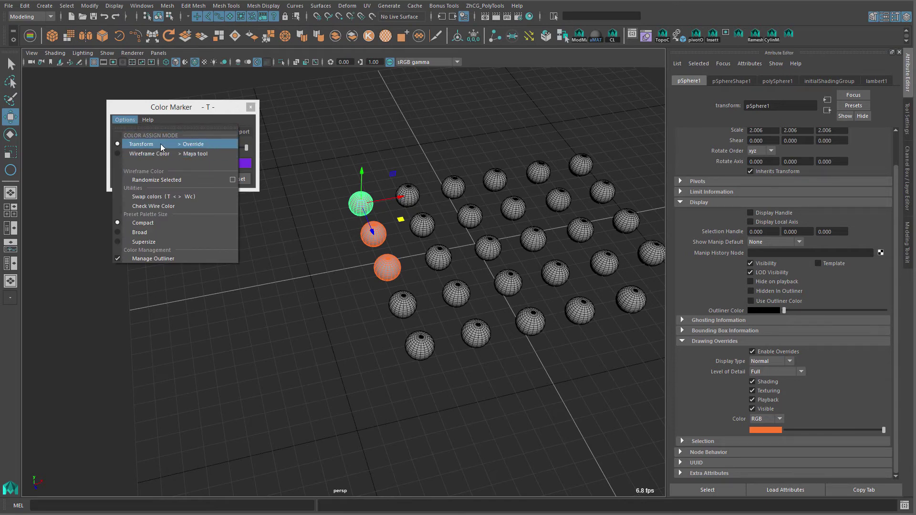
Select the three back spheres of the second column and set the color assign mode to Wireframe Color > Maya tool.
middle_click_drag(407, 188, 409, 161, "alt")
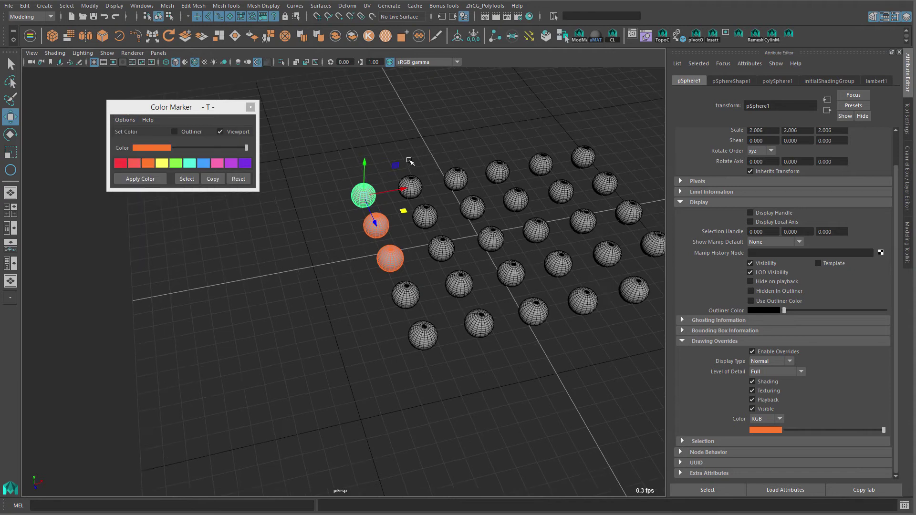
middle_click_drag(470, 154, 445, 165, "alt")
left_click_drag(446, 165, 403, 271, "alt")
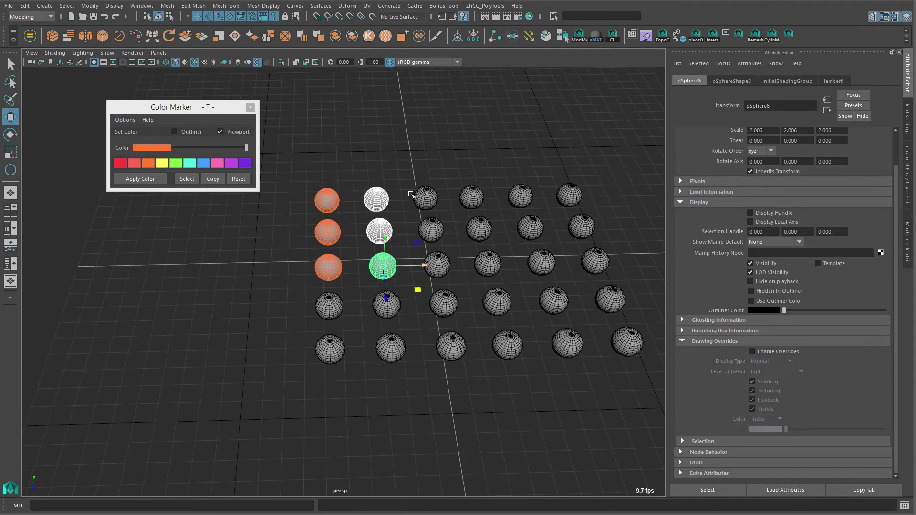
middle_click_drag(415, 196, 404, 197, "alt")
left_click(124, 120)
left_click(124, 120)
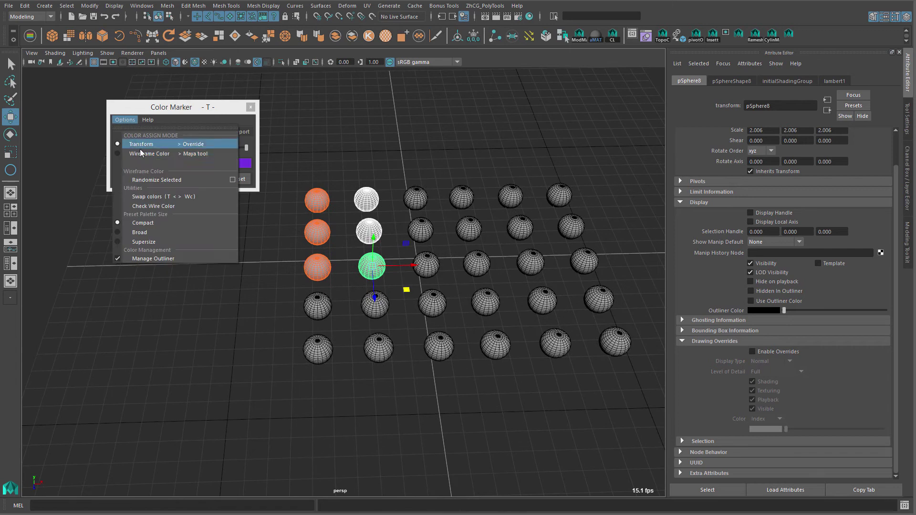
left_click(195, 153)
left_click_drag(180, 108, 159, 128)
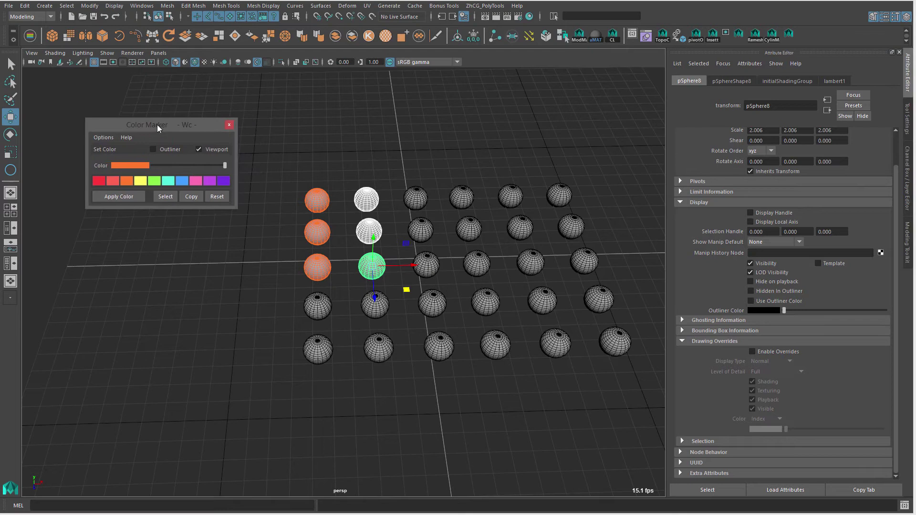
left_click(117, 6)
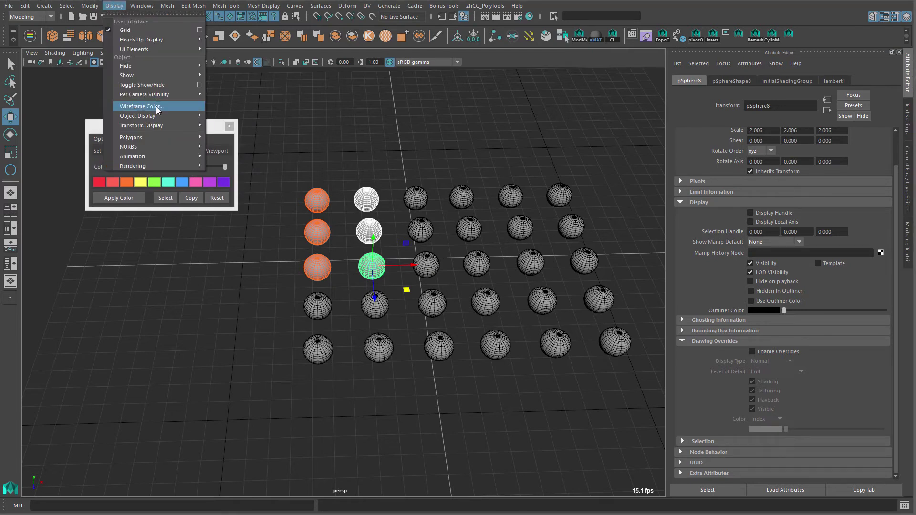
left_click(377, 110)
left_click(376, 123)
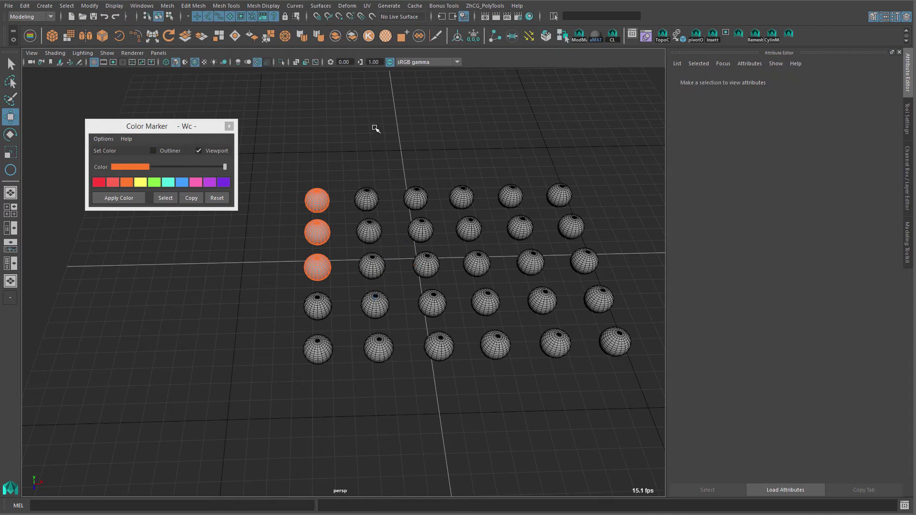
Select the three back spheres in the column beside the orange ones and color their wireframes with the preset blue.
middle_click_drag(383, 202, 379, 183, "alt")
left_click_drag(392, 144, 360, 262)
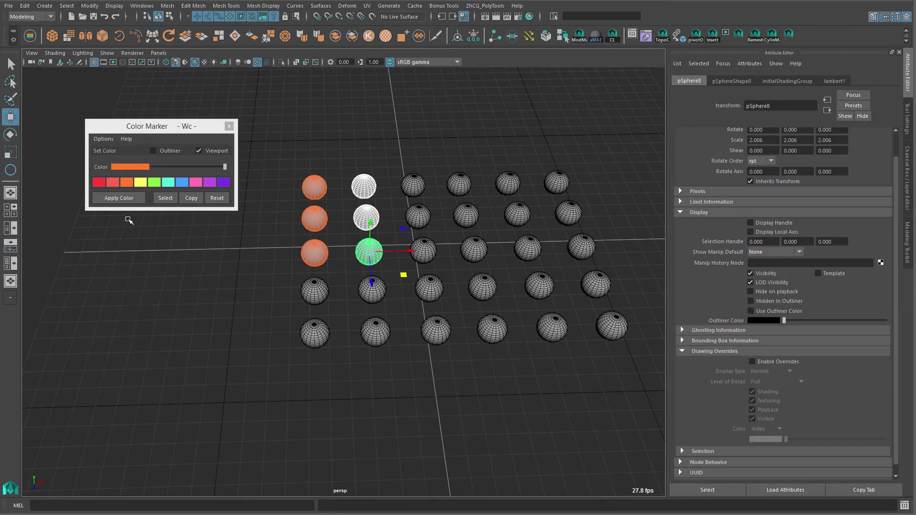
left_click(179, 183)
Compare the blue and orange corner spheres in Maya's Wireframe Color tool, and close the tool.
middle_click_drag(384, 182, 384, 167, "alt")
left_click(374, 180)
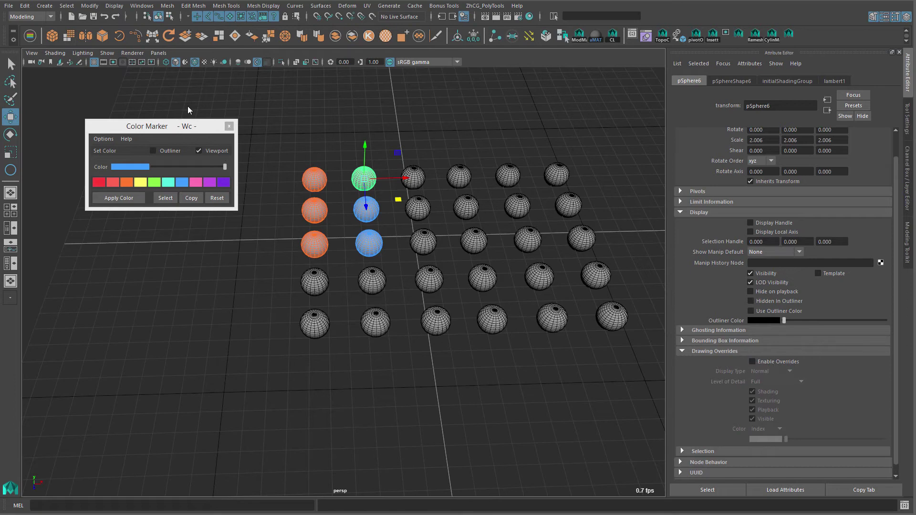
left_click(112, 6)
left_click(166, 107)
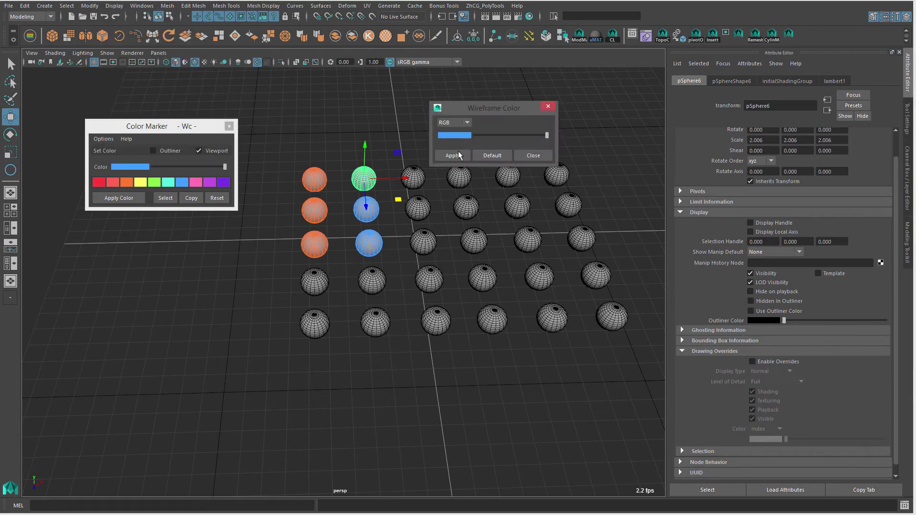
left_click(321, 166)
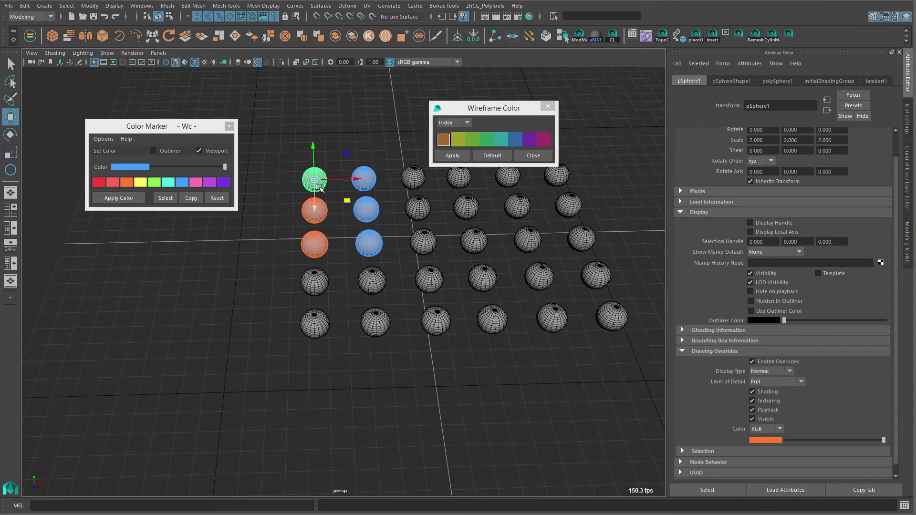
left_click(354, 170)
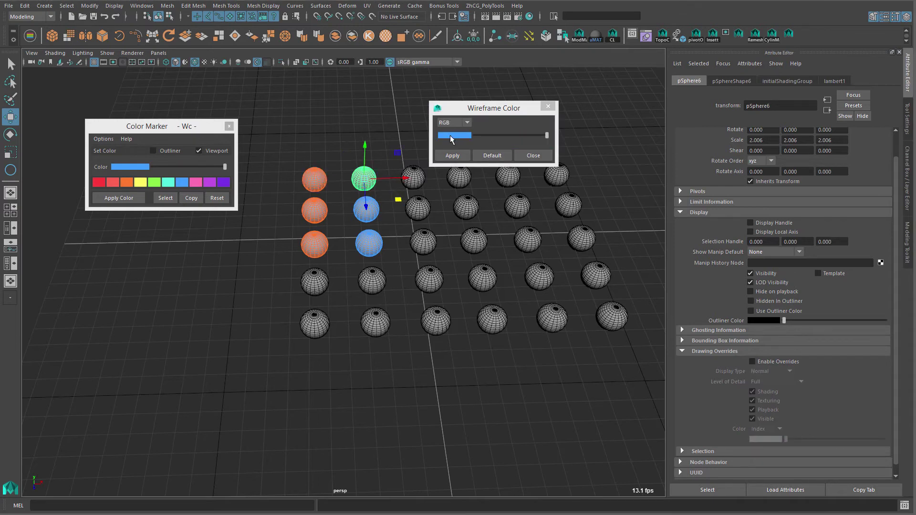
left_click(549, 107)
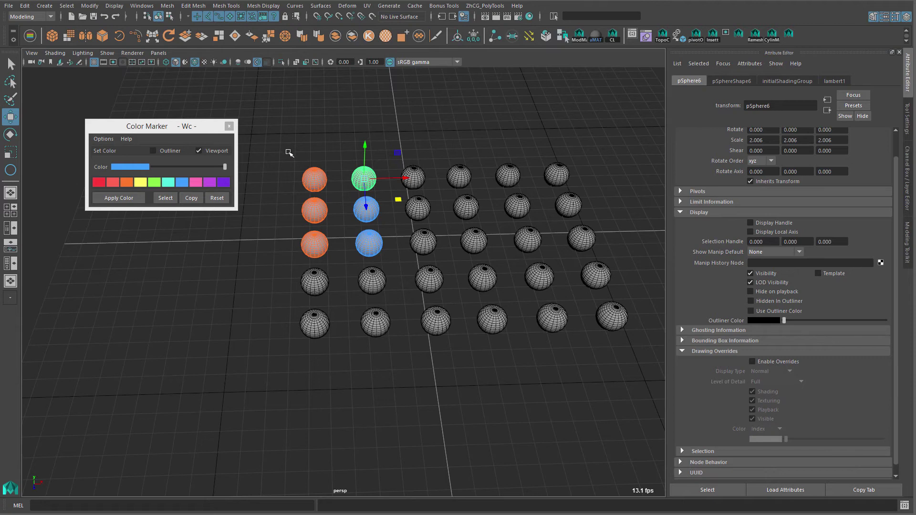
left_click_drag(288, 158, 454, 257, "alt")
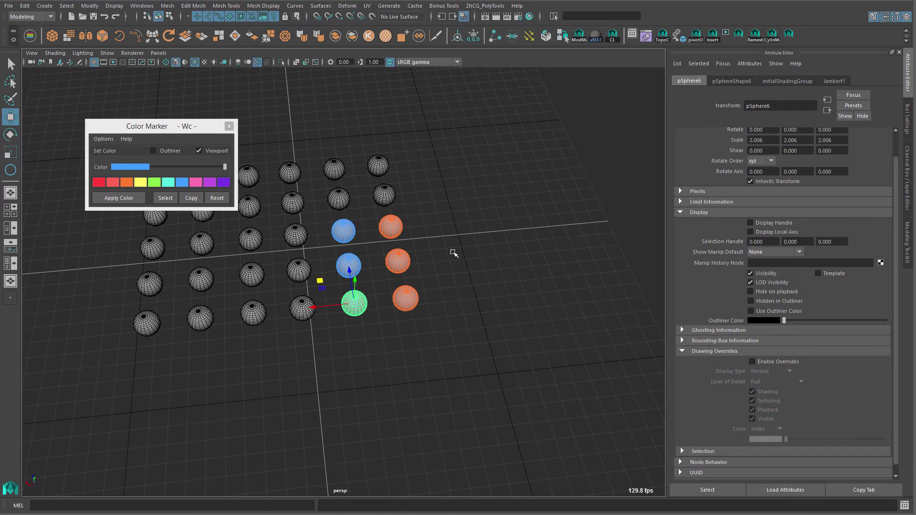
left_click(106, 139)
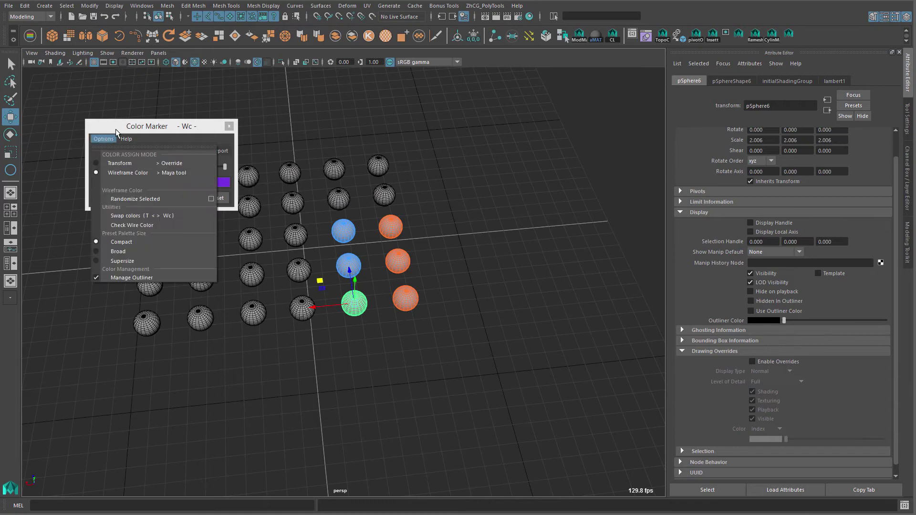
left_click(116, 129)
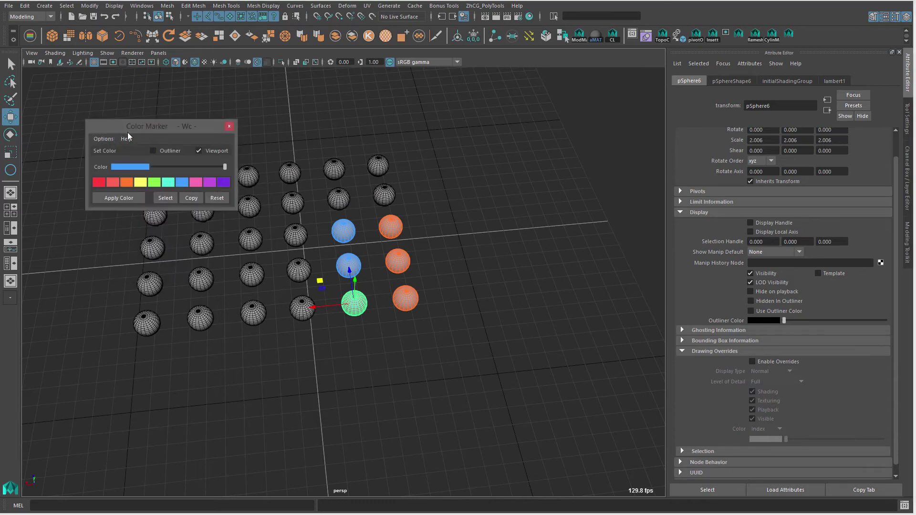
Move the three orange spheres outward along X, away from the grid, to a Translate X of about -68.4.
left_click_drag(423, 248, 420, 236, "alt")
left_click_drag(374, 211, 461, 364)
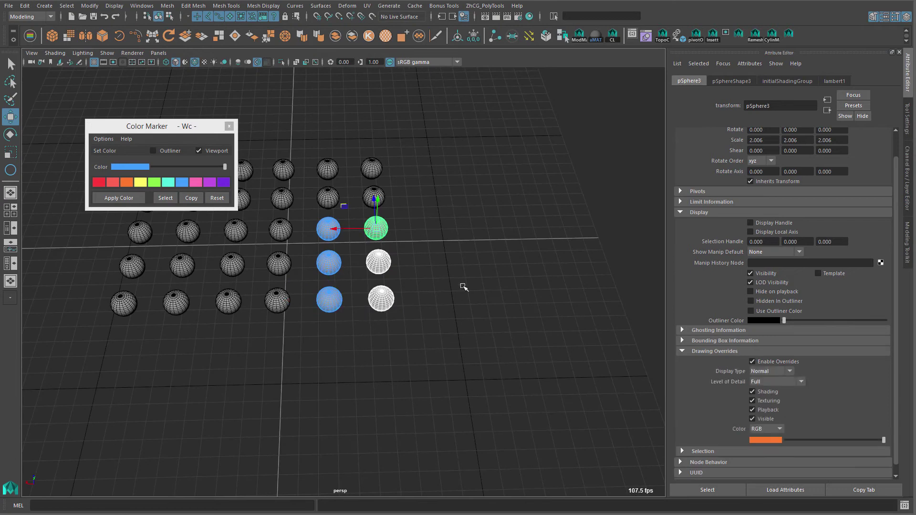
middle_click_drag(462, 286, 425, 293, "alt")
middle_click_drag(439, 258, 504, 262, "shift")
middle_click_drag(479, 244, 385, 229, "alt")
right_click_drag(384, 229, 471, 247, "alt")
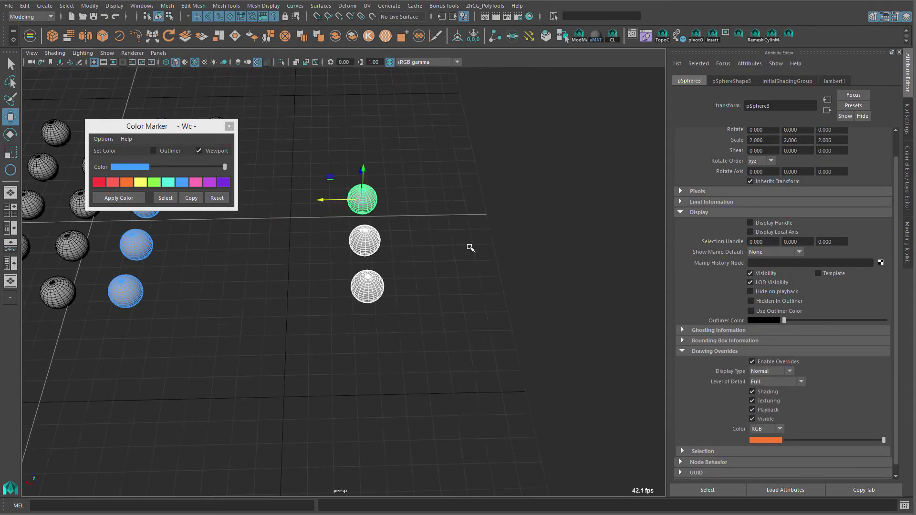
Display the Channel Box and Layer Editor for the three selected orange spheres.
middle_click_drag(470, 247, 511, 252, "alt")
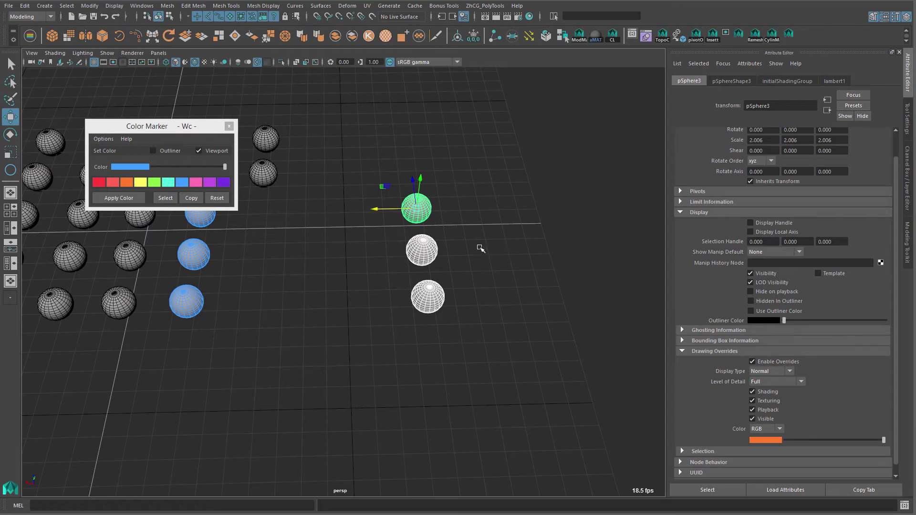
middle_click_drag(481, 250, 491, 241, "alt")
left_click(907, 195)
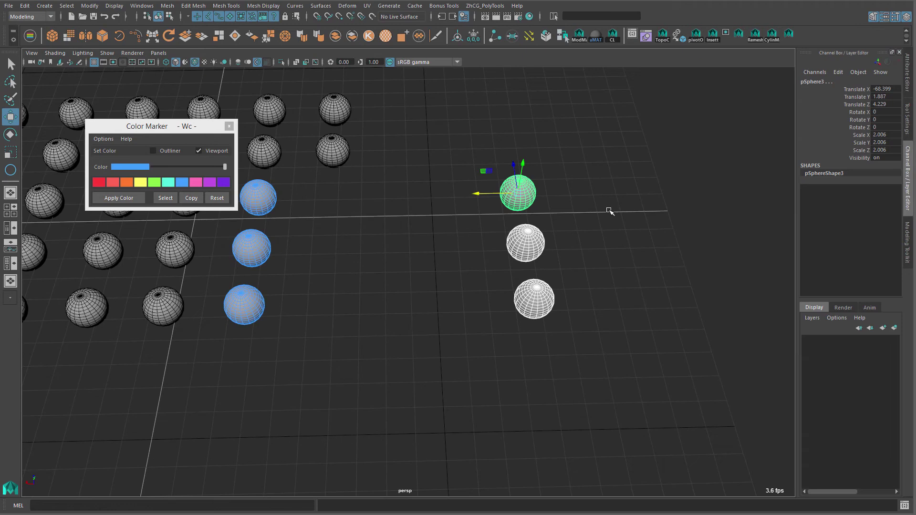
Create a display layer from the three outlying spheres and toggle its visibility off and on.
right_click_drag(608, 208, 572, 209, "alt")
left_click(894, 328)
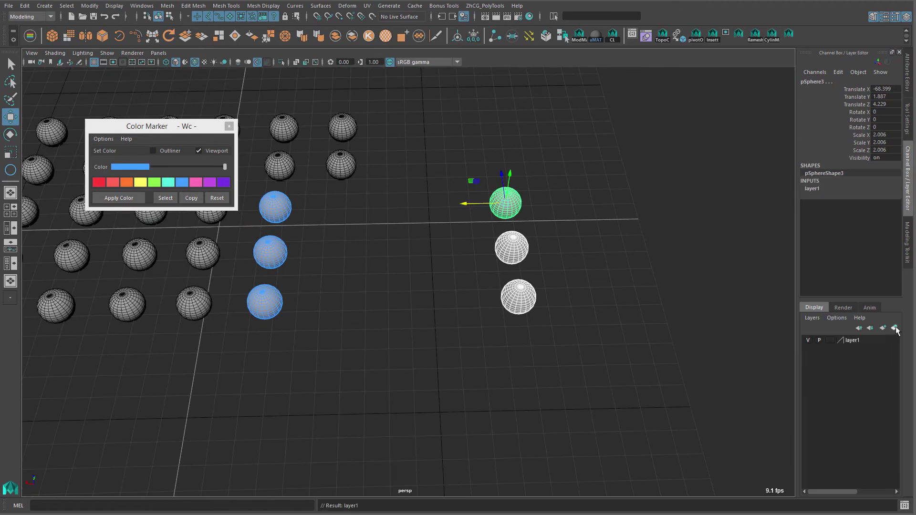
left_click(645, 271)
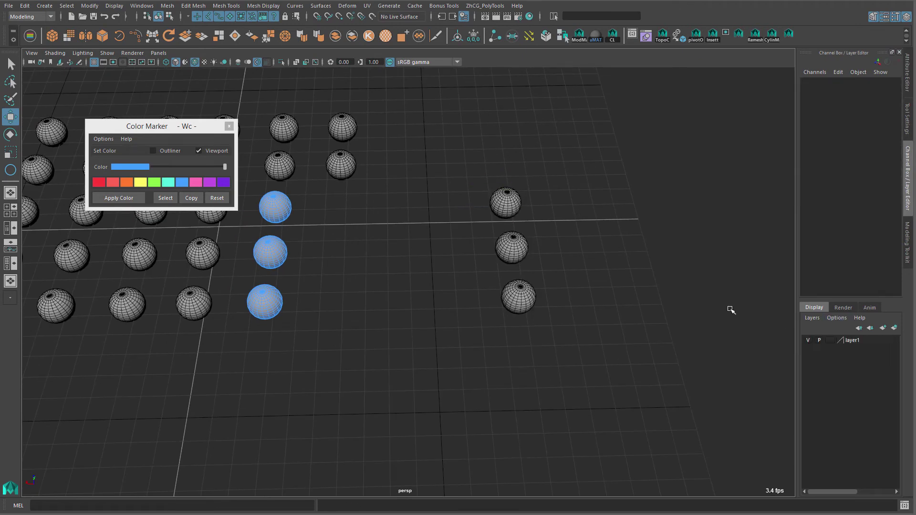
left_click(808, 340)
left_click(808, 340)
left_click(808, 340)
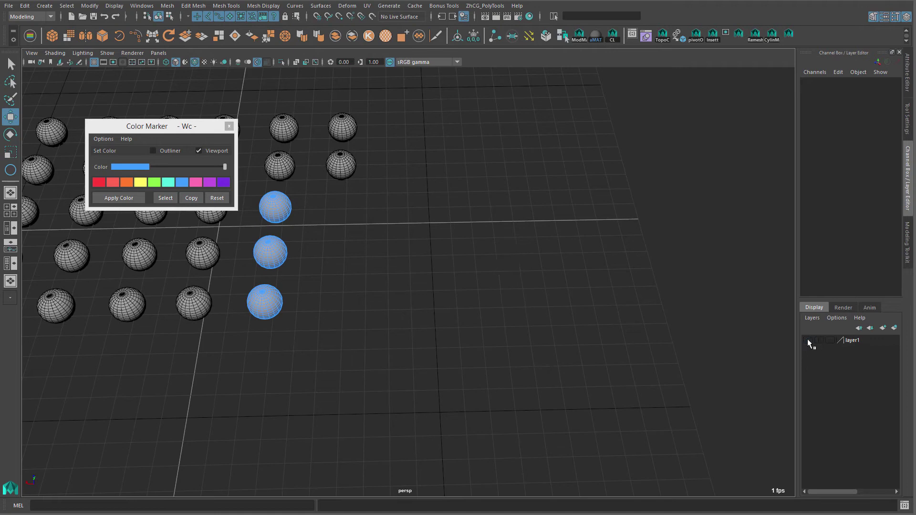
left_click(808, 340)
Select the three blue spheres and move them along Z to a Translate Z of about -9.3.
middle_click_drag(498, 270, 585, 282, "alt")
middle_click_drag(456, 251, 494, 251, "alt")
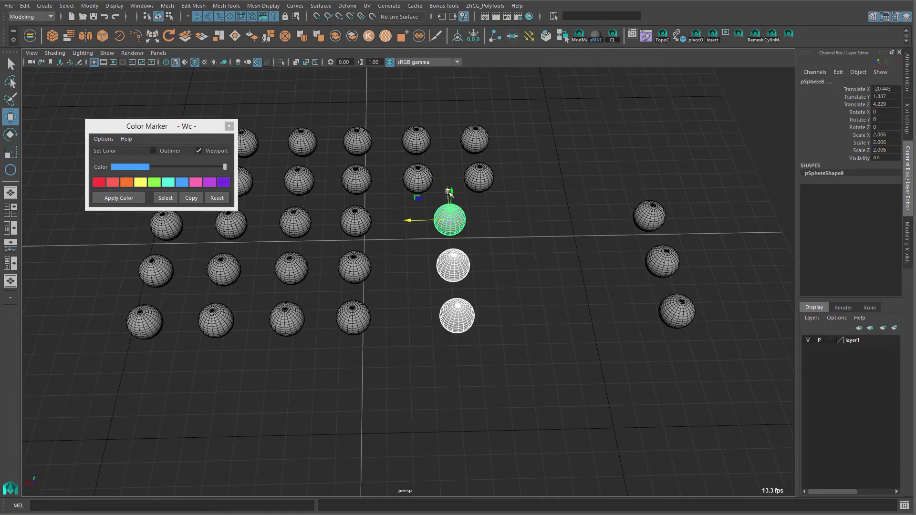
left_click_drag(448, 192, 453, 238)
middle_click_drag(518, 306, 516, 280, "alt")
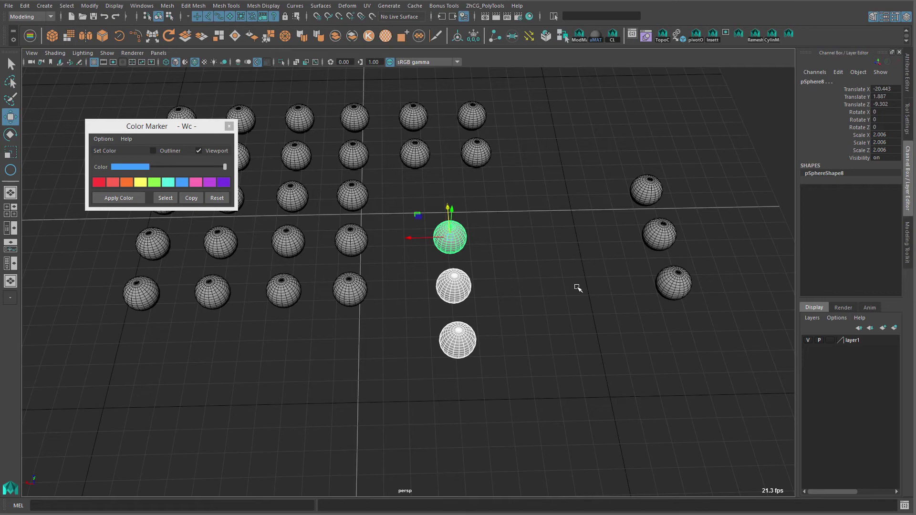
Create a second display layer from the three blue spheres and toggle its visibility.
left_click_drag(601, 296, 606, 288, "alt")
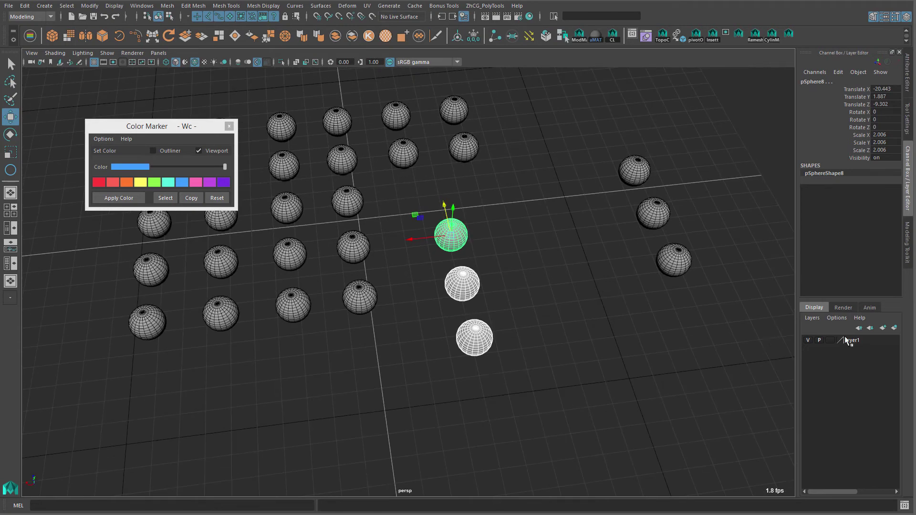
left_click(895, 329)
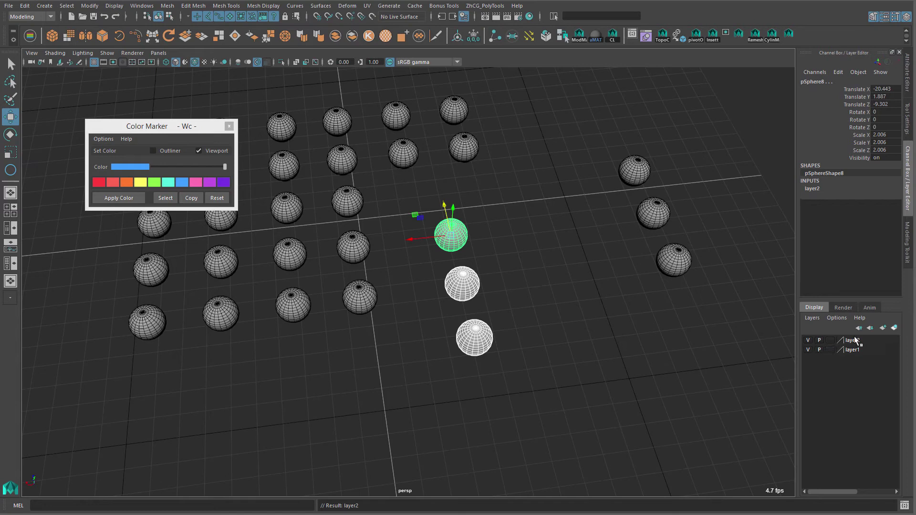
left_click(808, 340)
left_click(808, 341)
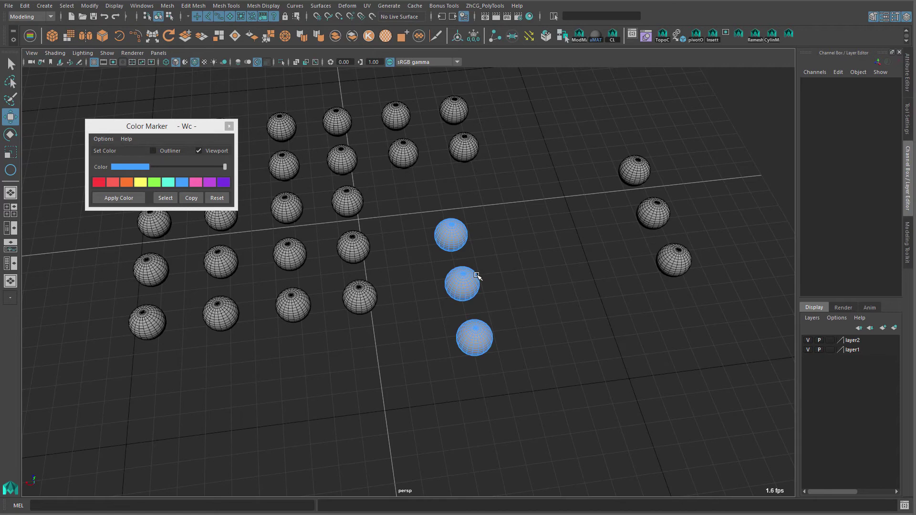
left_click_drag(544, 281, 485, 249, "alt")
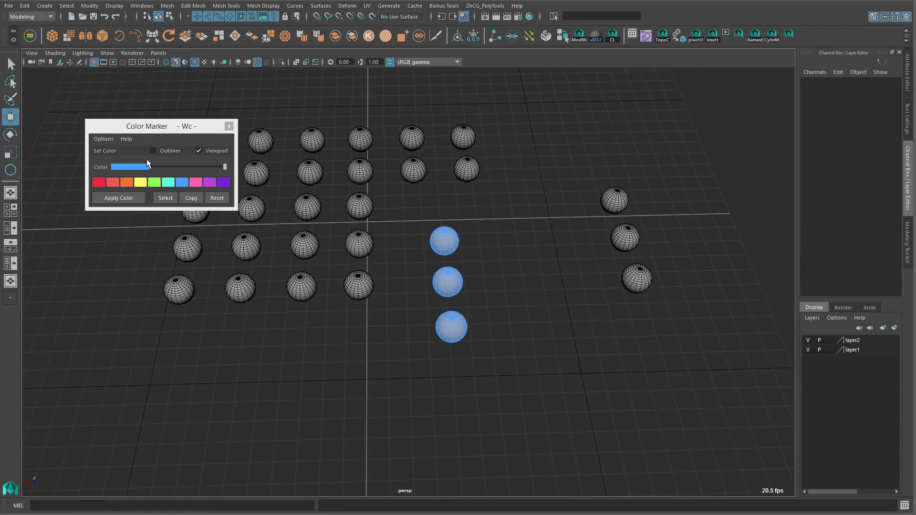
Switch the Color Marker's assign mode to Transform override and back to Wireframe Color.
left_click(102, 138)
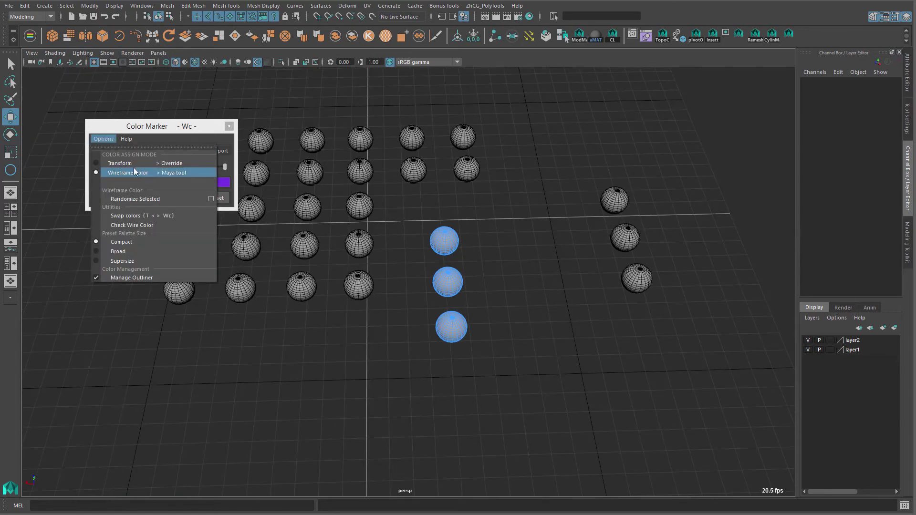
left_click(131, 166)
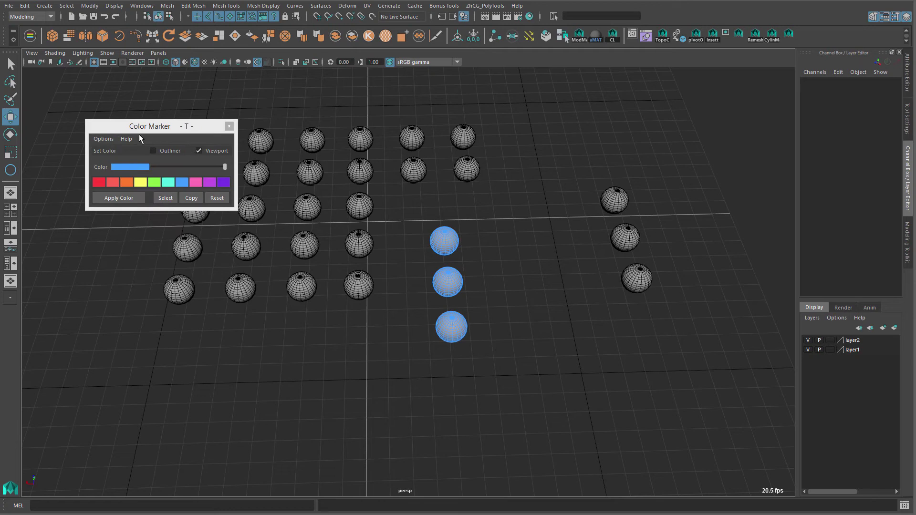
left_click(103, 138)
left_click(111, 167)
Select all spheres that share the wireframe color of the back blue sphere.
middle_click_drag(435, 252, 461, 237, "alt")
left_click(462, 234)
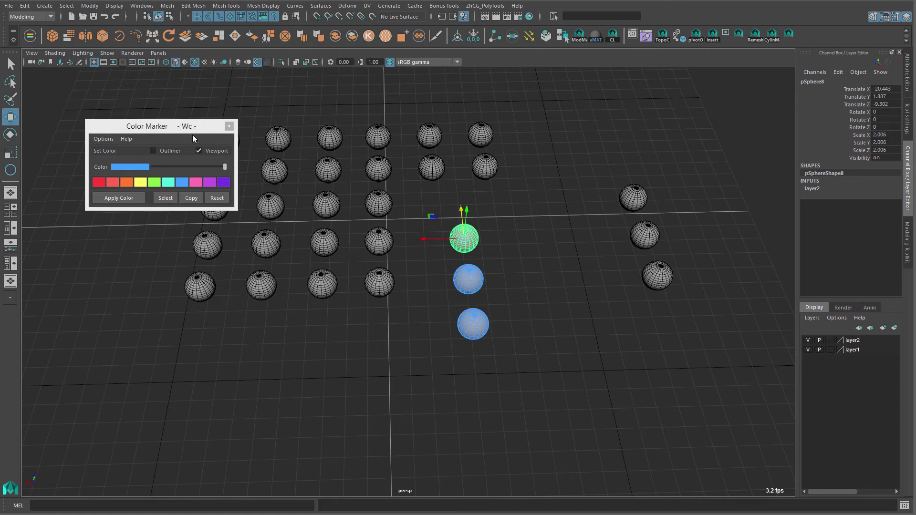
left_click(164, 200)
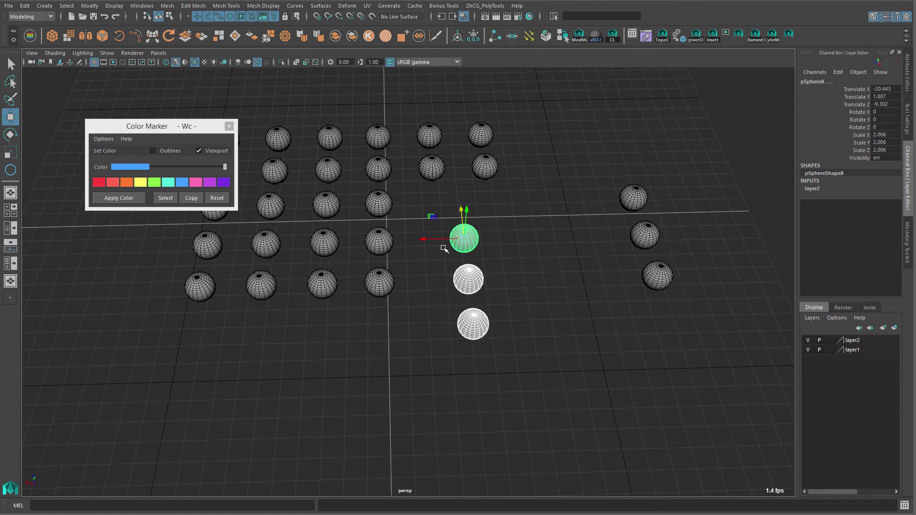
Copy the blue wireframe color from the back blue sphere to the two front spheres of the neighboring column.
middle_click_drag(501, 285, 473, 282, "alt")
left_click(476, 267)
left_click(439, 231)
left_click(354, 231, "shift")
left_click(347, 285, "shift")
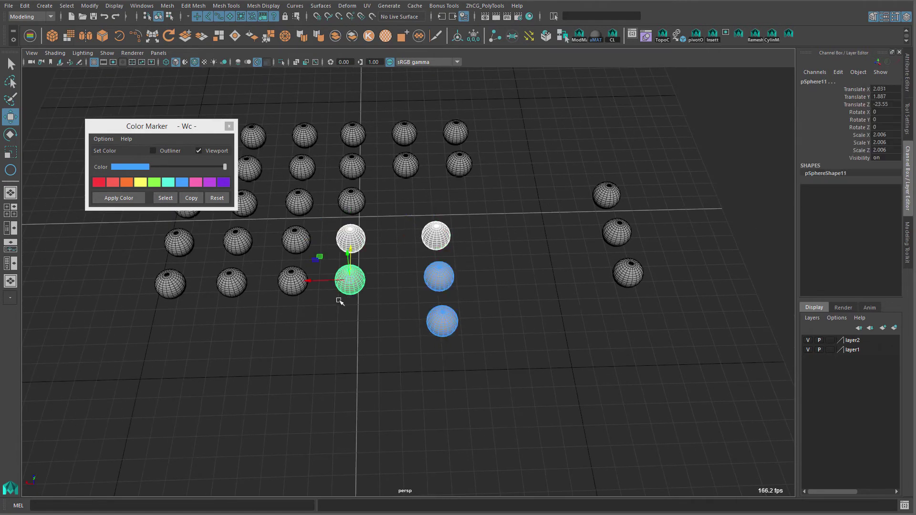
left_click(191, 198)
middle_click_drag(360, 261, 374, 260, "alt")
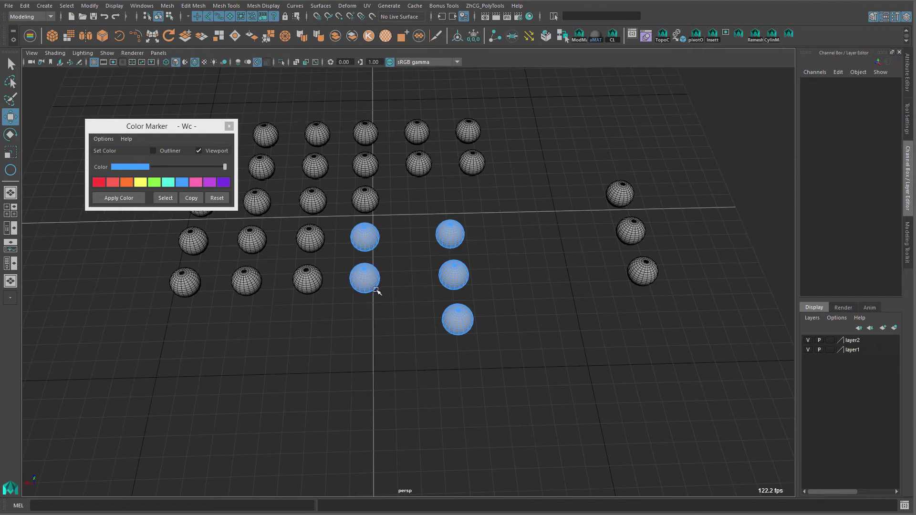
Select the newly blue front sphere and review the Color Marker's assign modes.
left_click(372, 286)
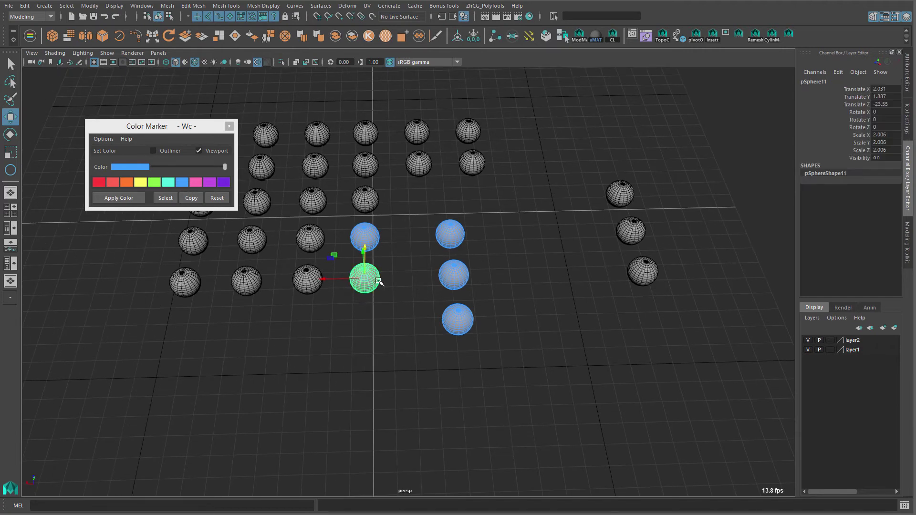
left_click(103, 139)
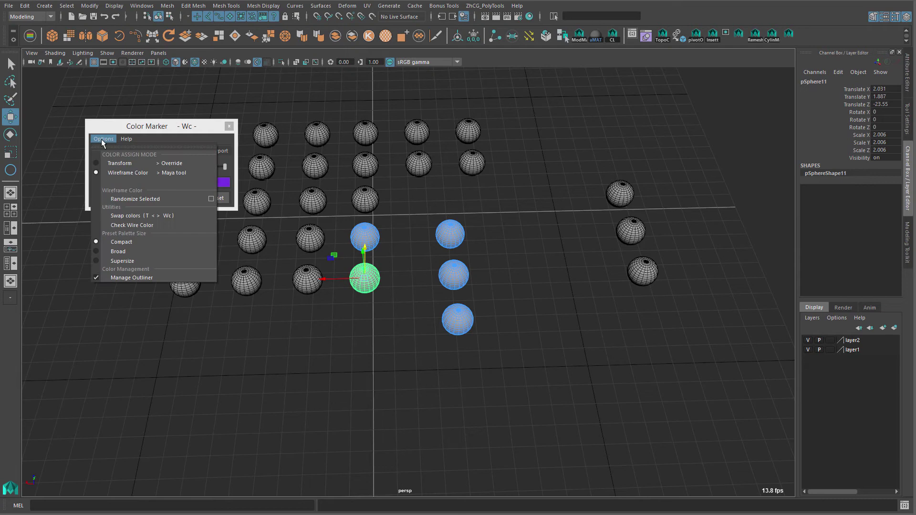
left_click(128, 176)
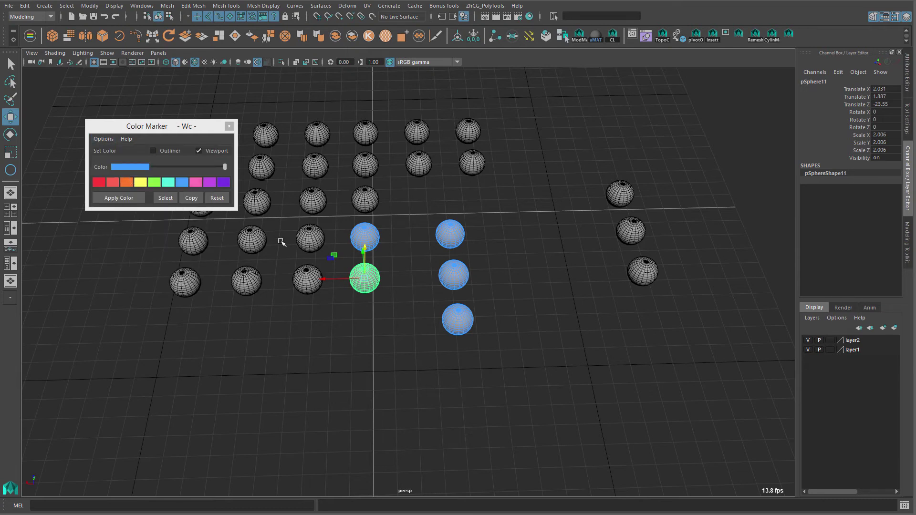
middle_click_drag(484, 239, 499, 243, "alt")
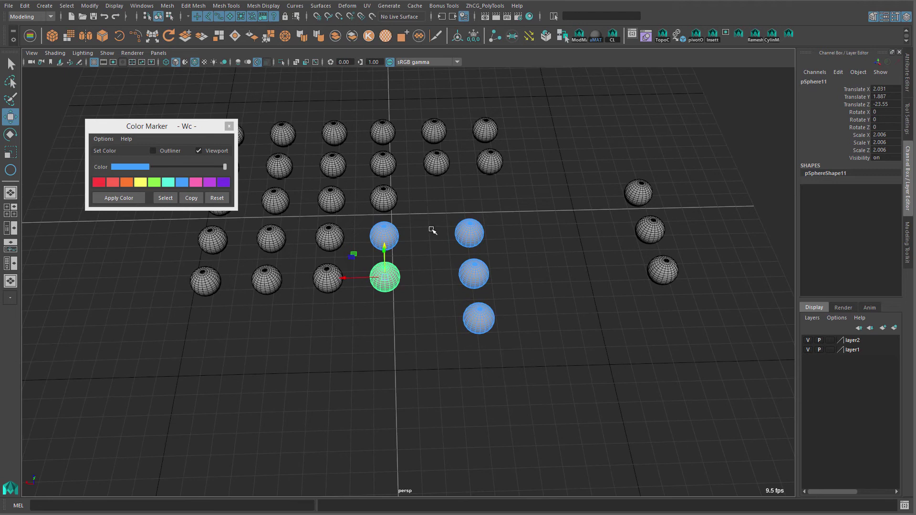
Select all the spheres in the scene and reset their wireframe colors.
left_click_drag(376, 219, 534, 365)
scroll(501, 282, "down", 3)
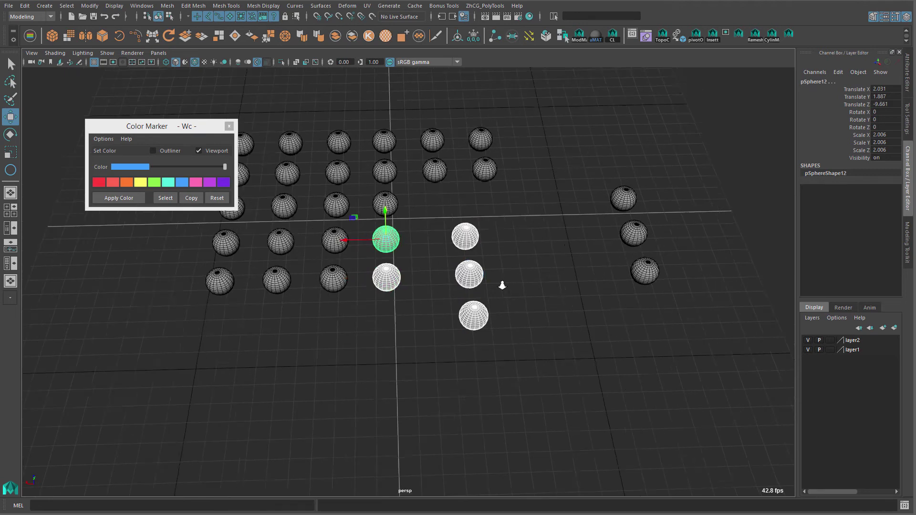
left_click_drag(323, 112, 496, 243)
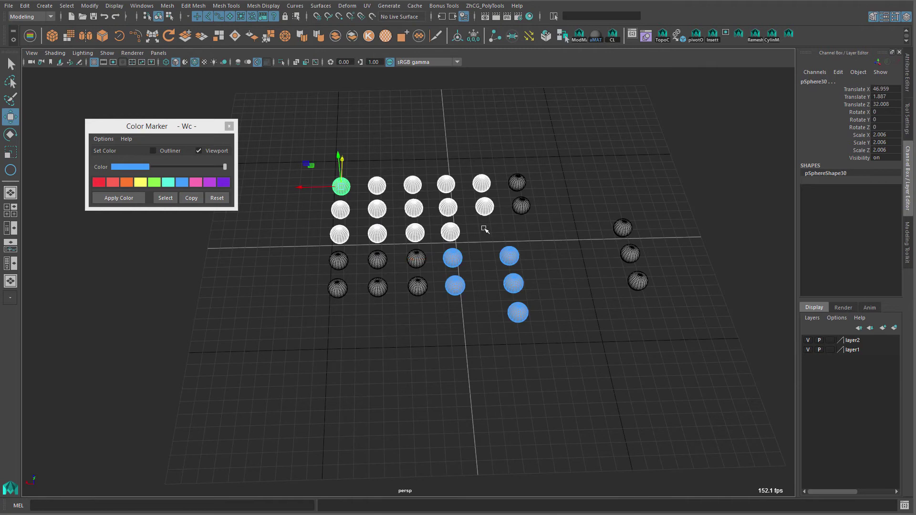
middle_click_drag(422, 221, 430, 222, "alt")
left_click_drag(345, 93, 726, 409)
left_click(213, 198)
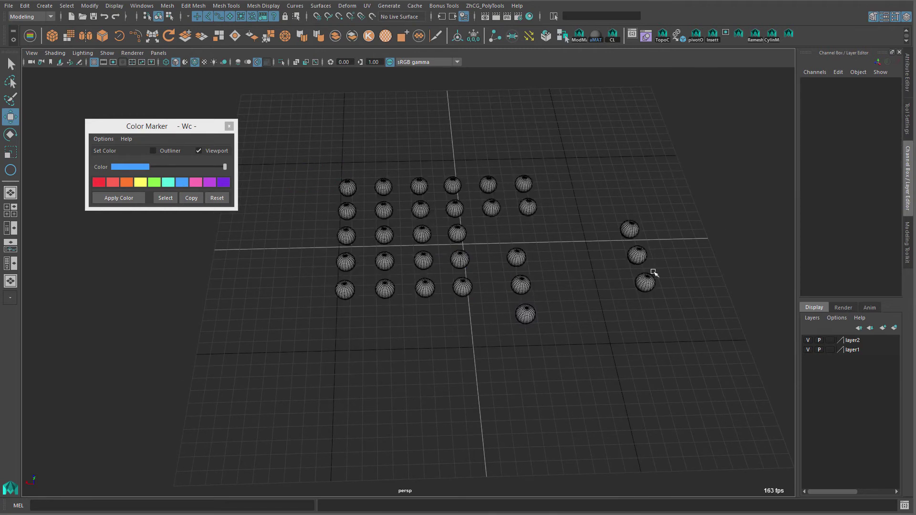
Review the Color Marker's options and set the color assign mode to Transform override.
left_click_drag(653, 272, 458, 208, "alt")
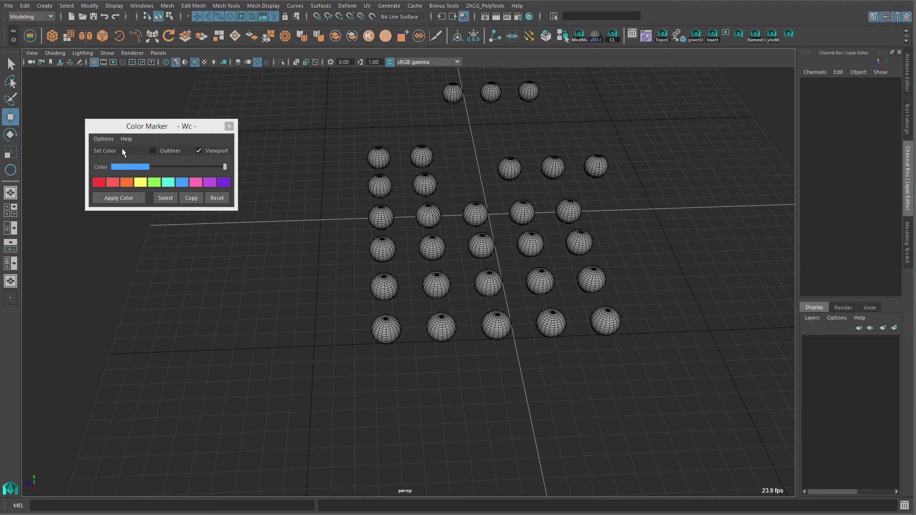
left_click(103, 141)
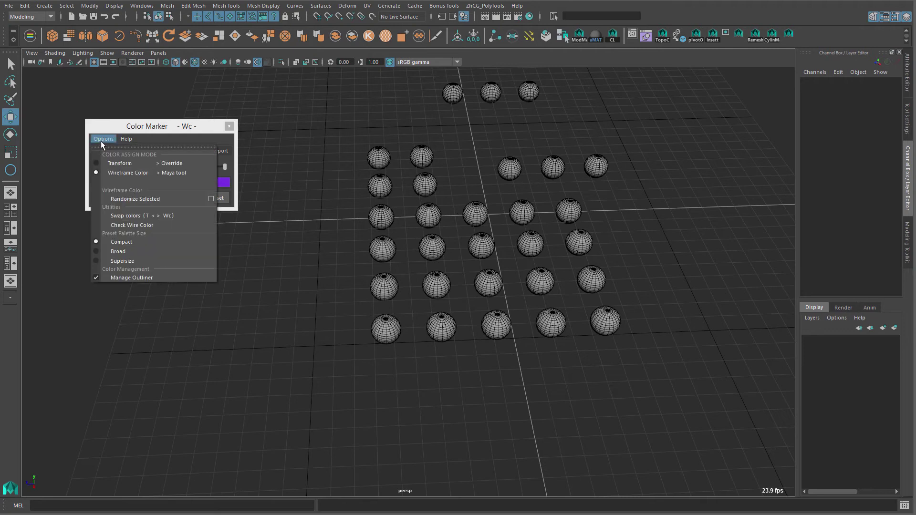
middle_click_drag(377, 216, 428, 221, "alt")
left_click_drag(429, 221, 423, 215, "alt")
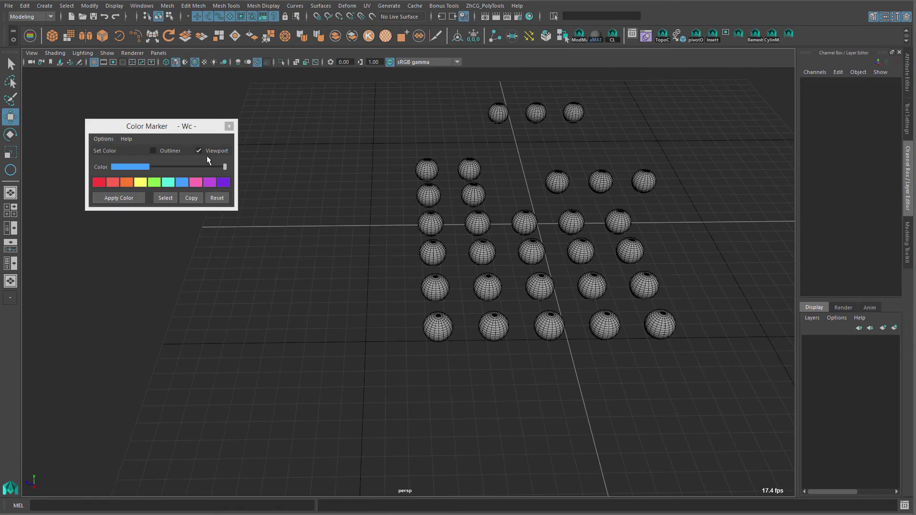
left_click(101, 139)
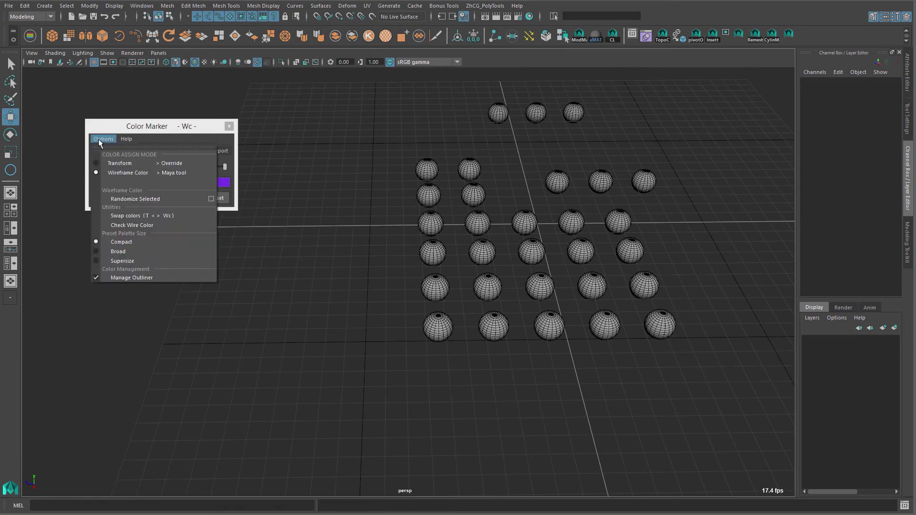
left_click(161, 126)
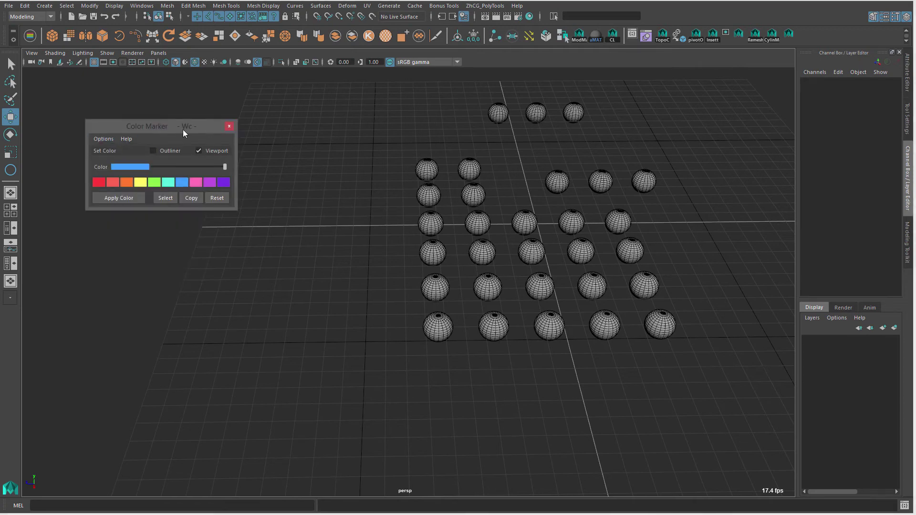
left_click_drag(401, 193, 362, 160, "alt")
left_click(104, 139)
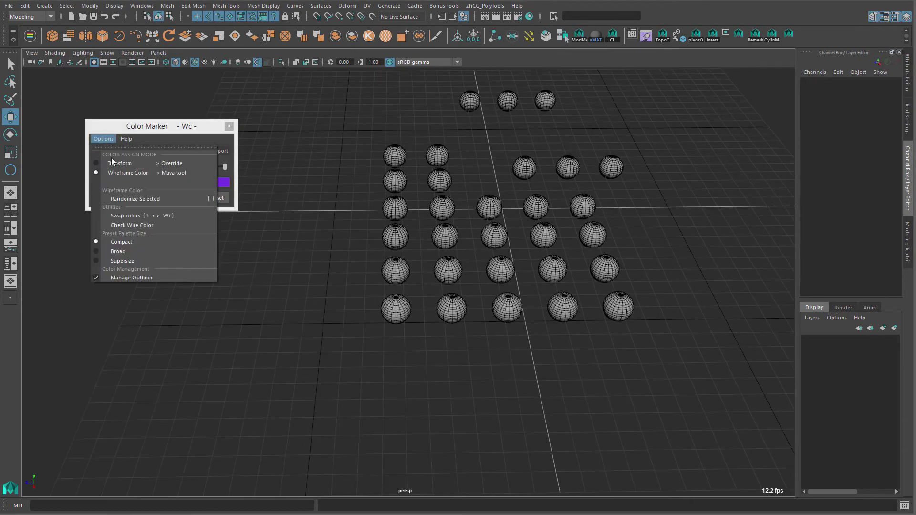
left_click(112, 162)
Select the outer column of six spheres and randomize their colors.
left_click_drag(320, 127, 400, 353)
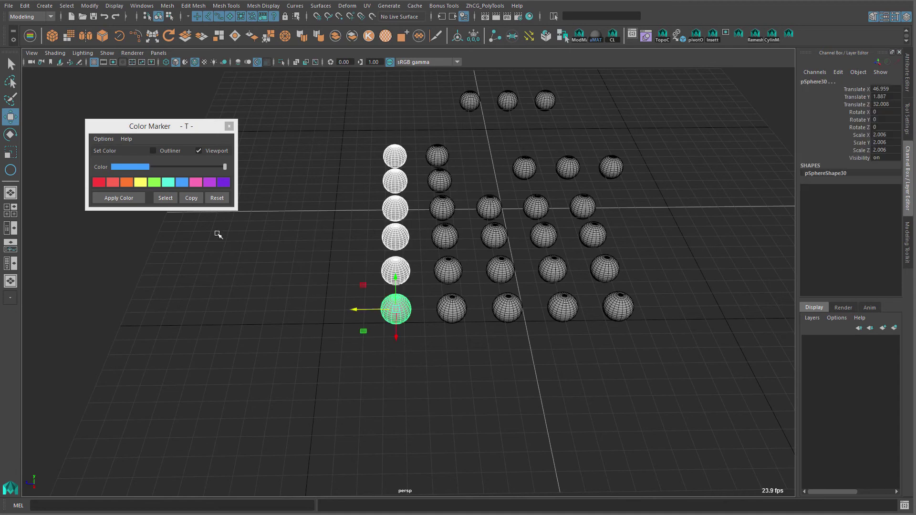
middle_click_drag(243, 235, 229, 243, "alt")
left_click(101, 137)
left_click(136, 199)
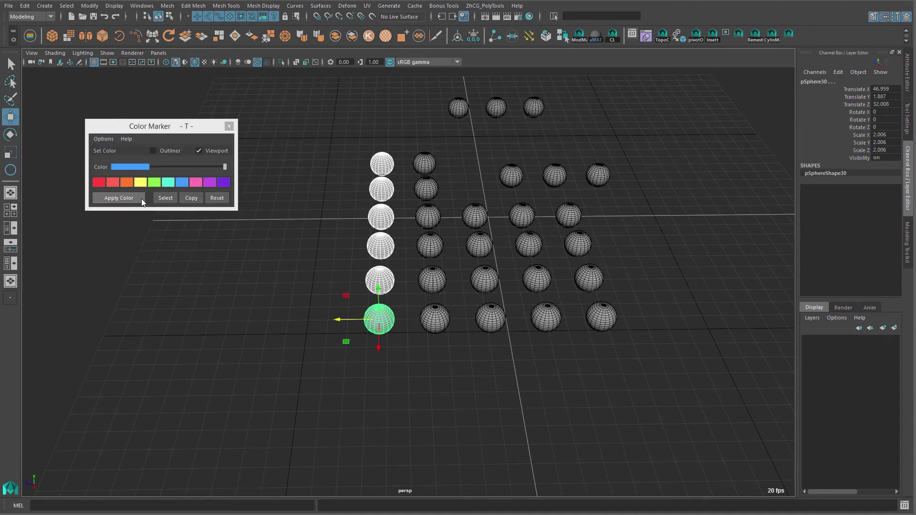
left_click(333, 220)
Inspect individual randomized spheres and their Drawing Overrides color in the Attribute Editor.
left_click(372, 159)
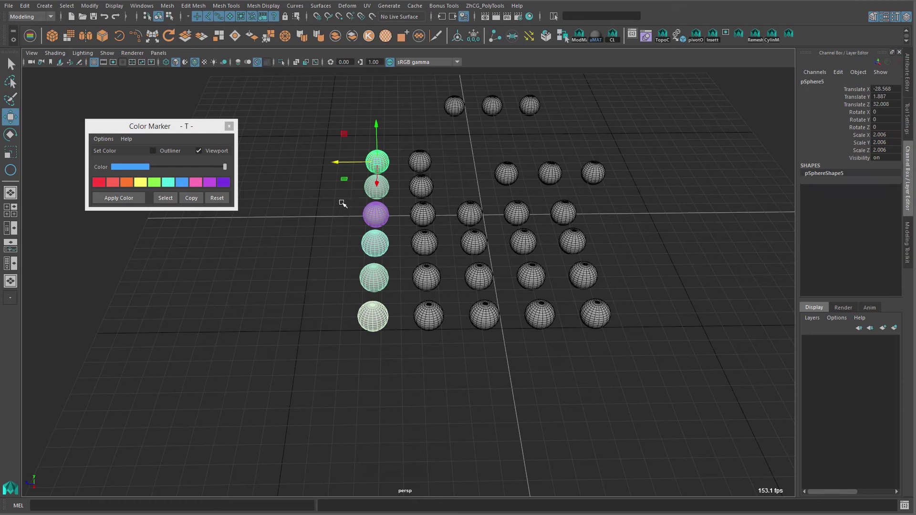
left_click(359, 243)
left_click(364, 277)
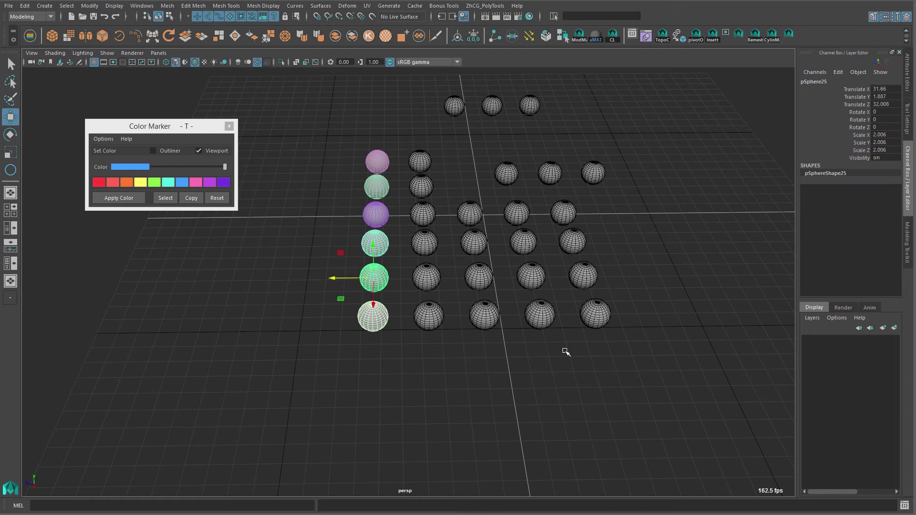
left_click(907, 73)
middle_click_drag(429, 319, 477, 307, "alt")
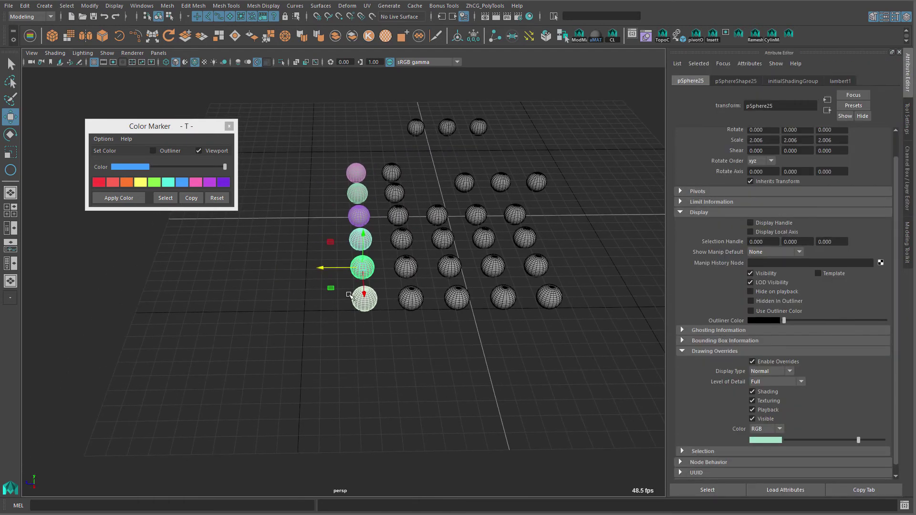
left_click(364, 300)
Select the second column of six spheres and switch the color assign mode to Wireframe Color.
left_click(364, 268)
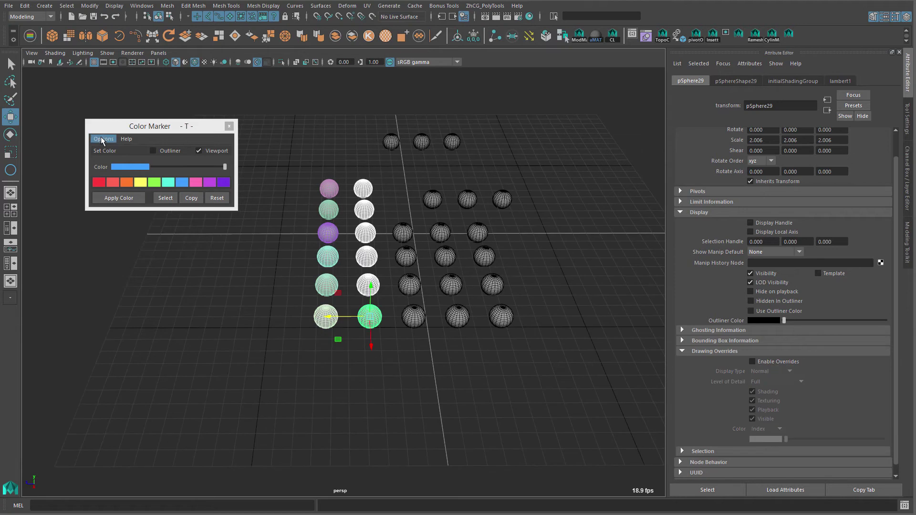
left_click(104, 139)
left_click(119, 172)
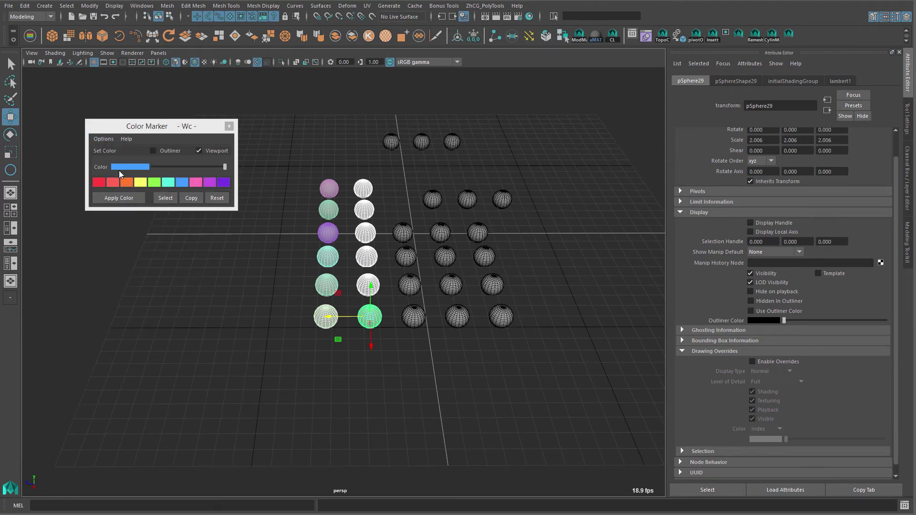
Randomize the selected second column's wireframe colors and check individual spheres' Drawing Overrides in the Attribute Editor.
left_click(97, 141)
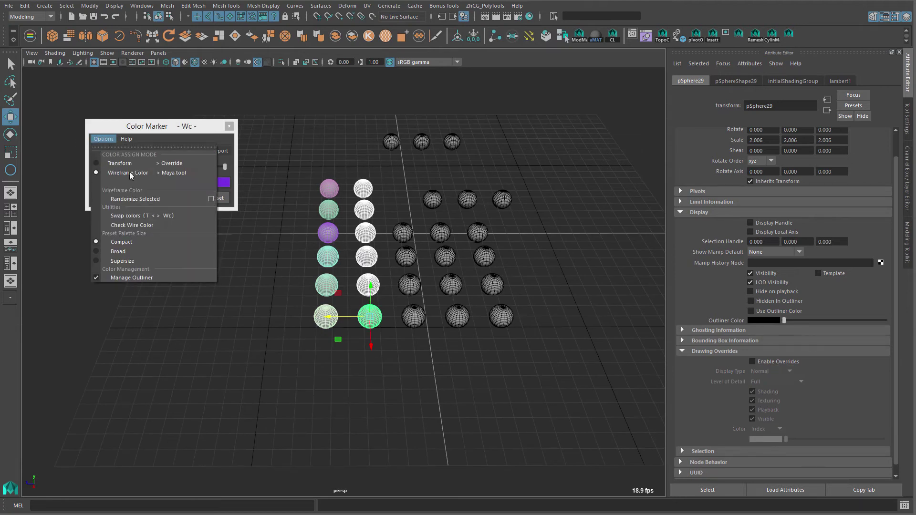
left_click(127, 201)
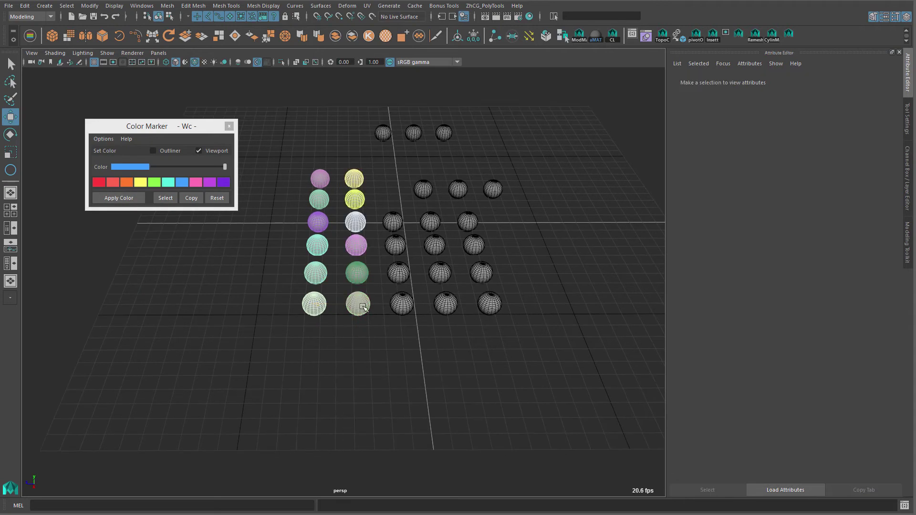
left_click(358, 304)
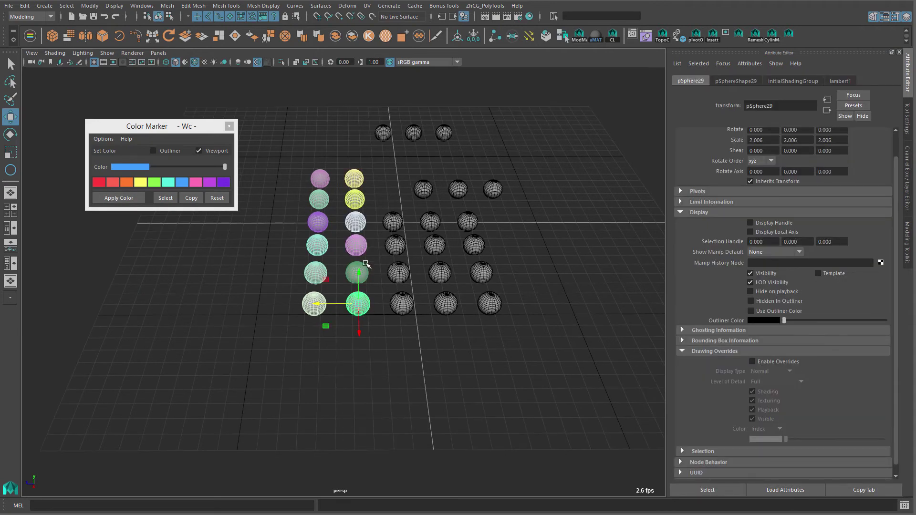
left_click(361, 221)
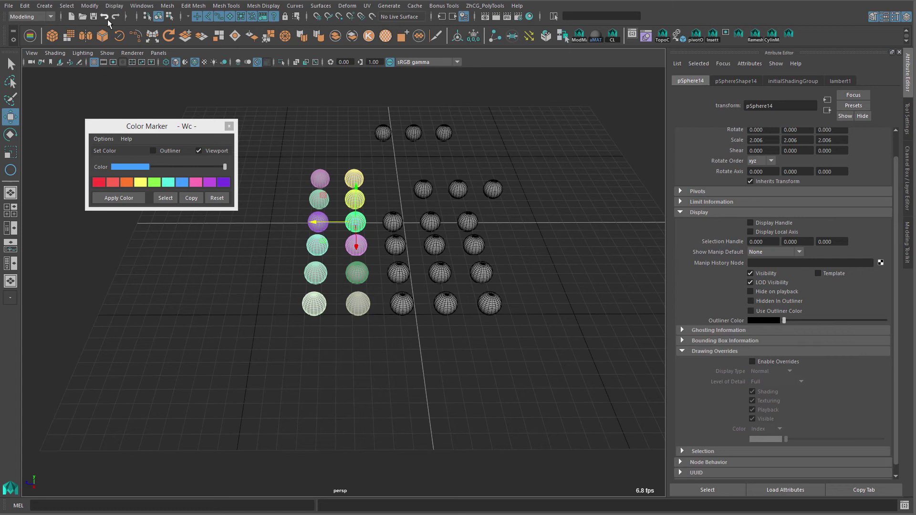
Check the colors of several second-column spheres in Maya's Wireframe Color window, and close it.
left_click(114, 6)
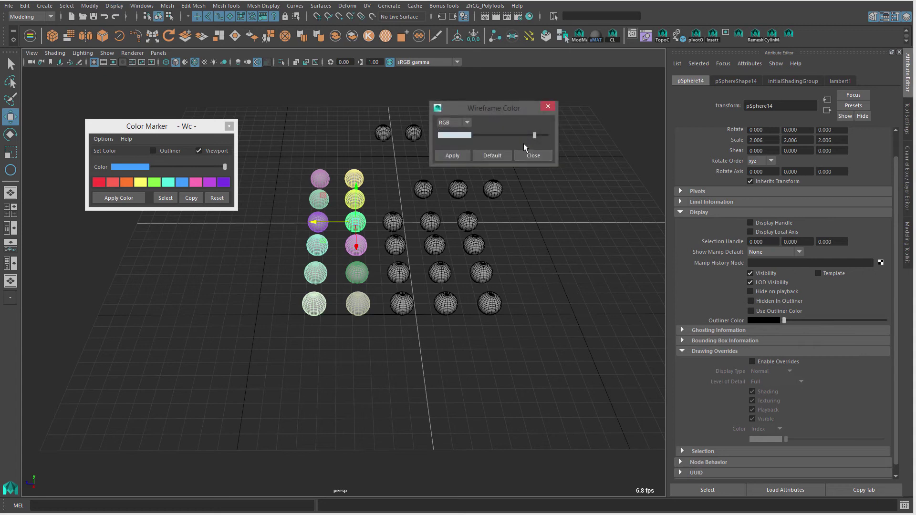
key("q")
left_click(354, 198)
left_click(356, 244)
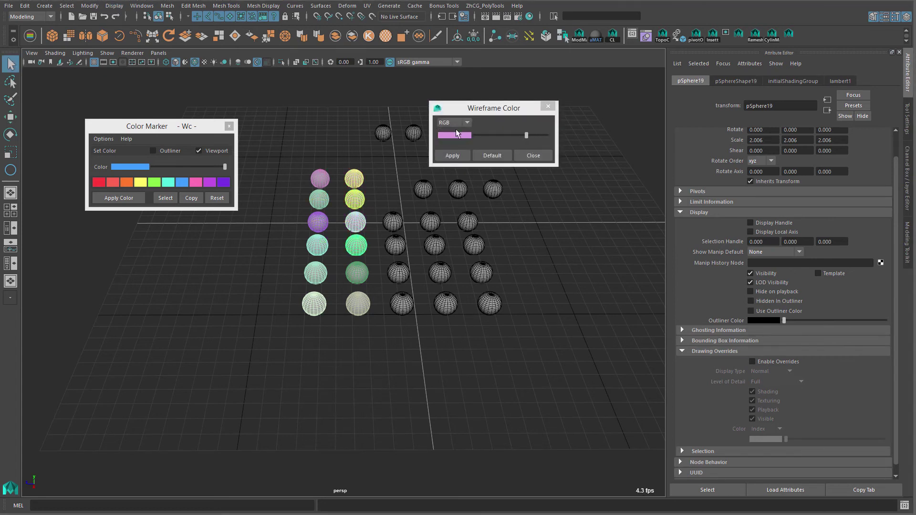
left_click_drag(532, 105, 531, 117)
left_click(547, 119)
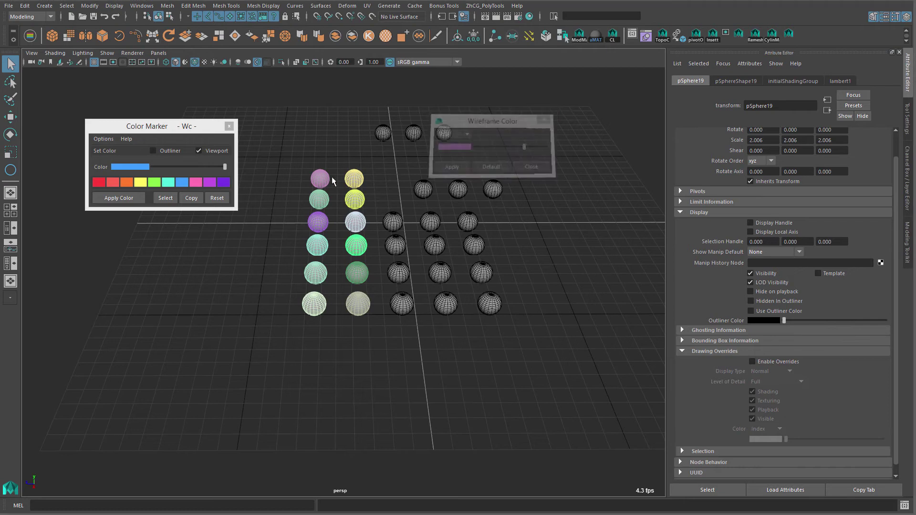
Select the second column of six spheres and reset their wireframe colors.
left_click_drag(342, 138, 374, 398)
left_click(226, 198)
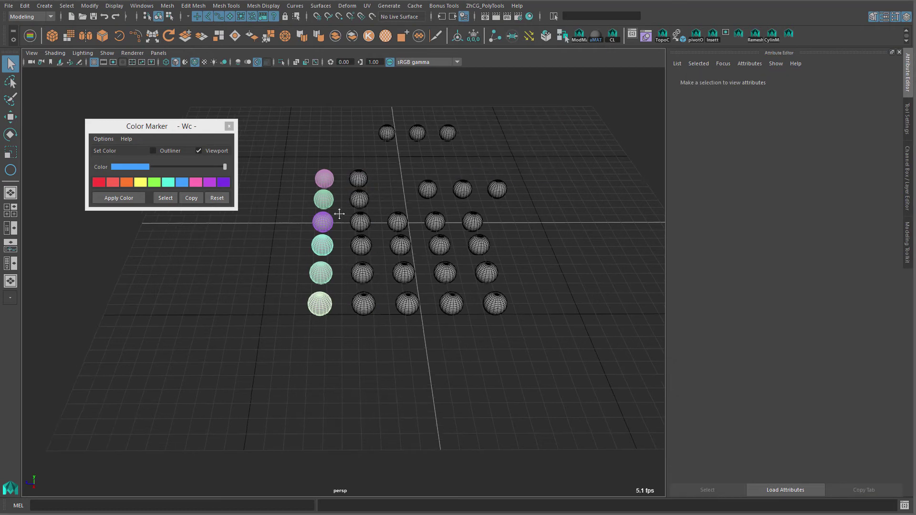
View the Random Color Editor's palette and sliders from the Randomize Selected options, and close it.
left_click(104, 139)
left_click(212, 198)
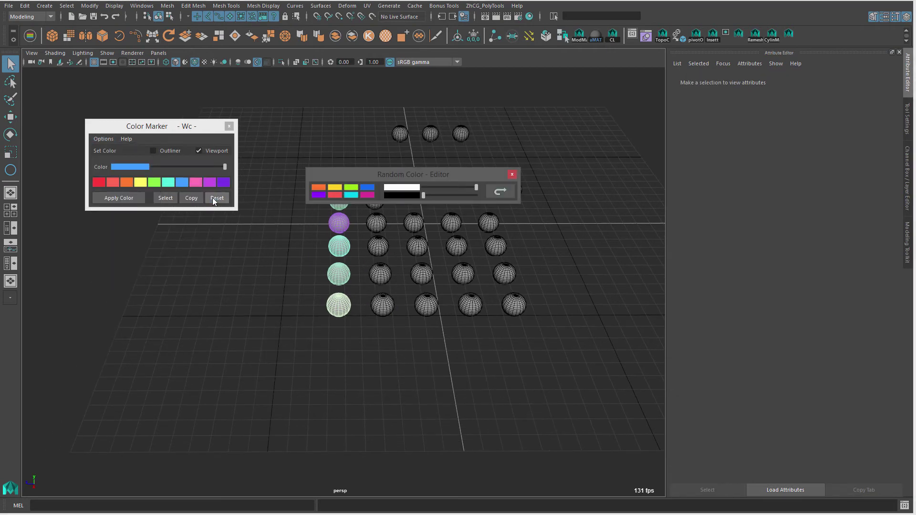
left_click_drag(439, 176, 387, 144)
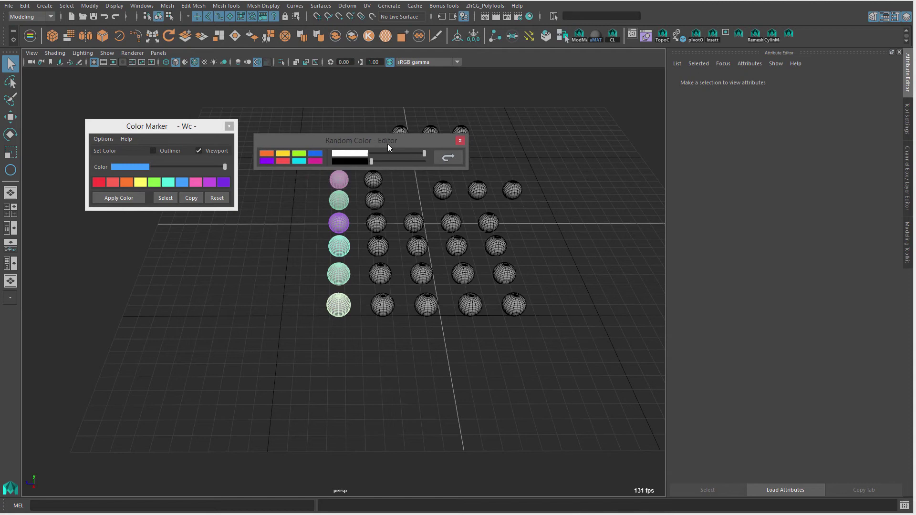
left_click(461, 141)
Switch the color assign mode to Transform override and reset the colors of the outer column of six spheres.
left_click(104, 139)
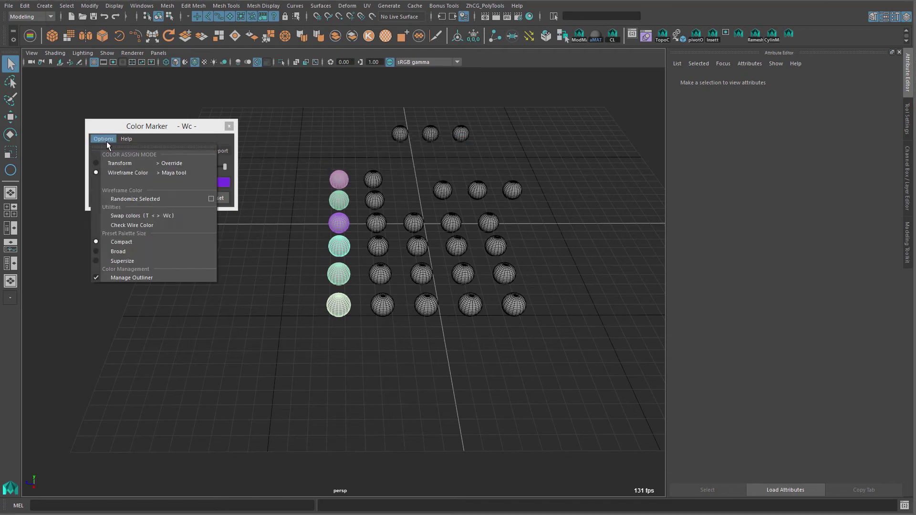
left_click(115, 164)
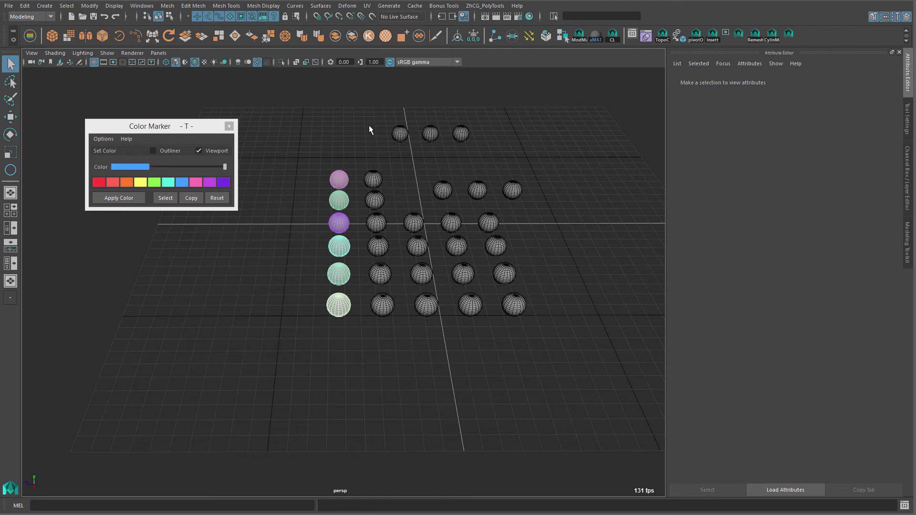
middle_click_drag(342, 185, 338, 177, "alt")
left_click_drag(351, 166, 353, 172, "alt")
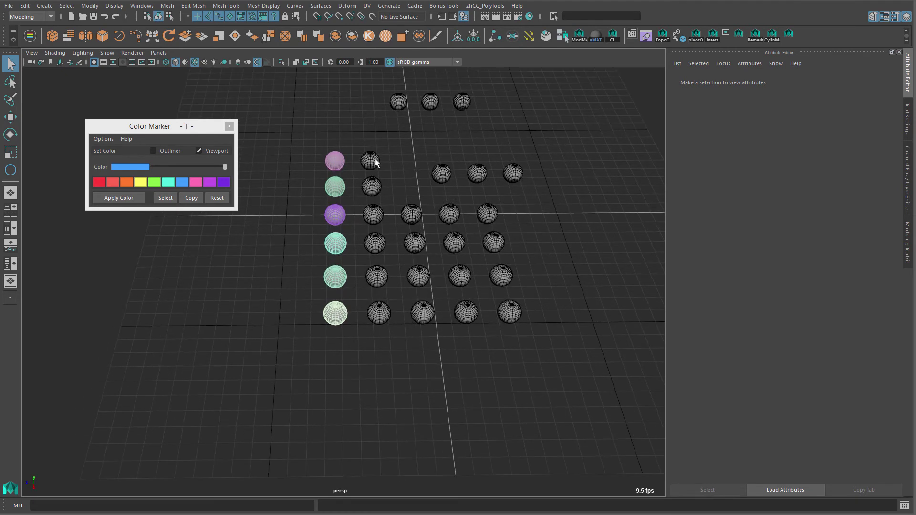
middle_click_drag(380, 155, 371, 150, "alt")
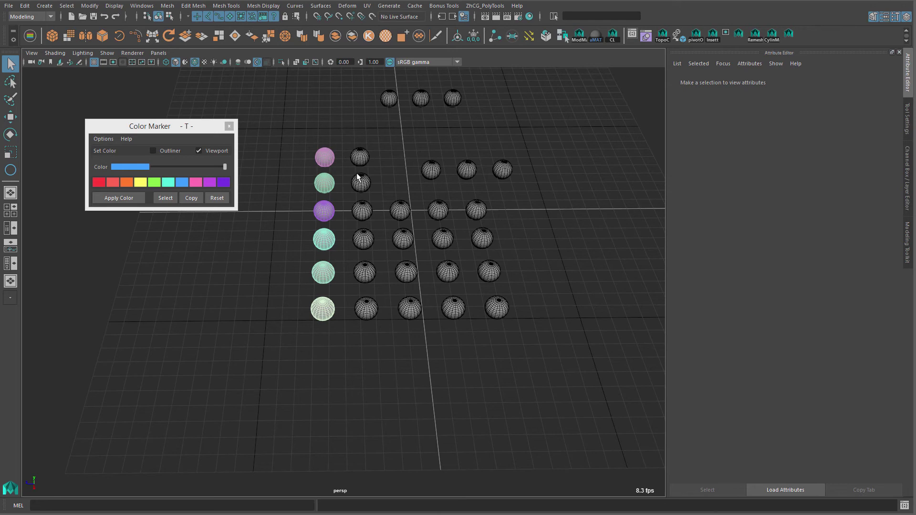
left_click_drag(299, 132, 331, 369)
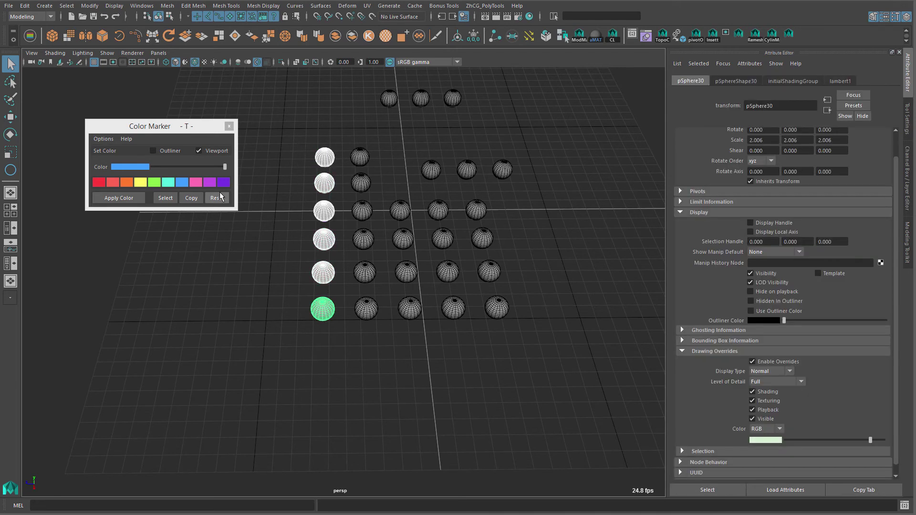
left_click(215, 198)
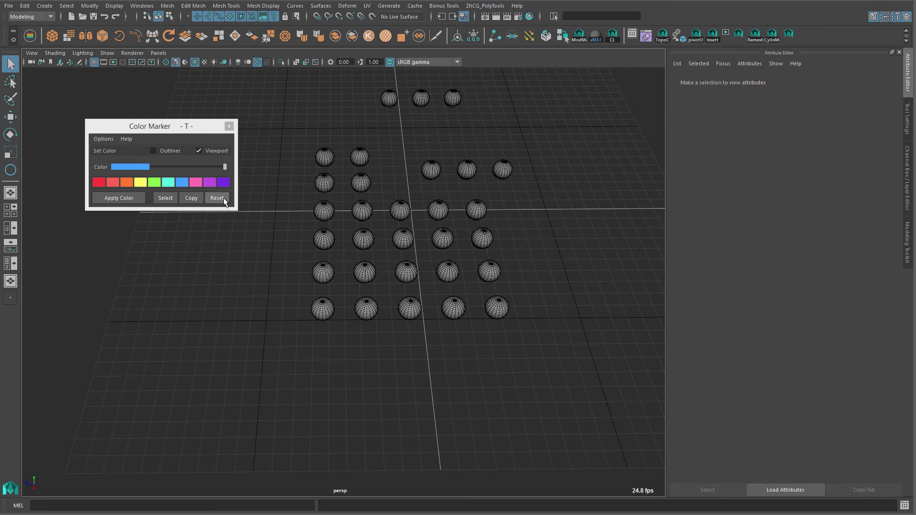
Select the two outermost spheres of the front row and color them orange with the Transform override.
left_click(99, 138)
middle_click_drag(370, 301, 391, 279, "alt")
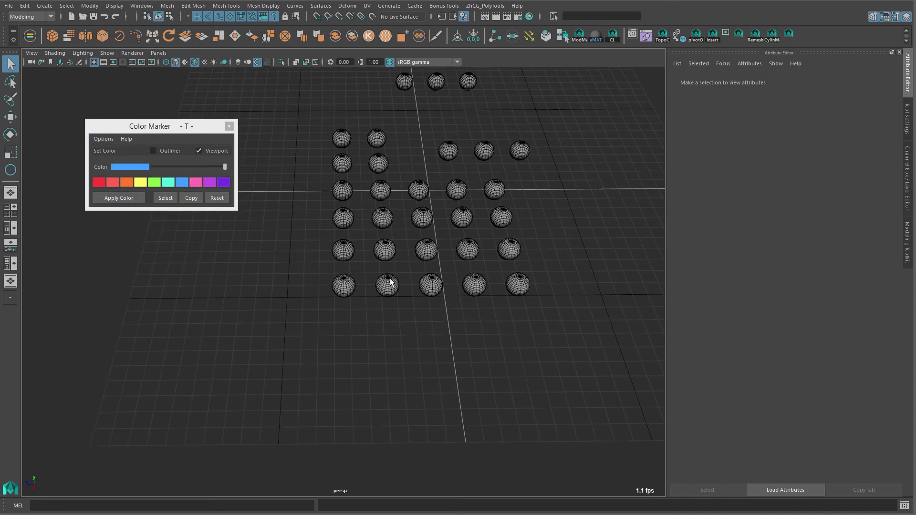
left_click_drag(322, 277, 406, 297)
left_click_drag(345, 282, 388, 277, "alt")
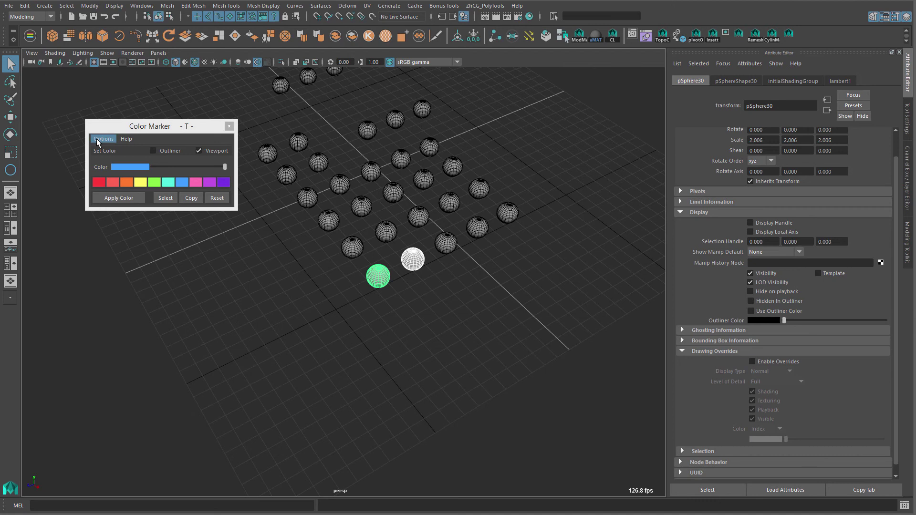
middle_click_drag(289, 256, 275, 285, "alt")
scroll(274, 286, "up", 1)
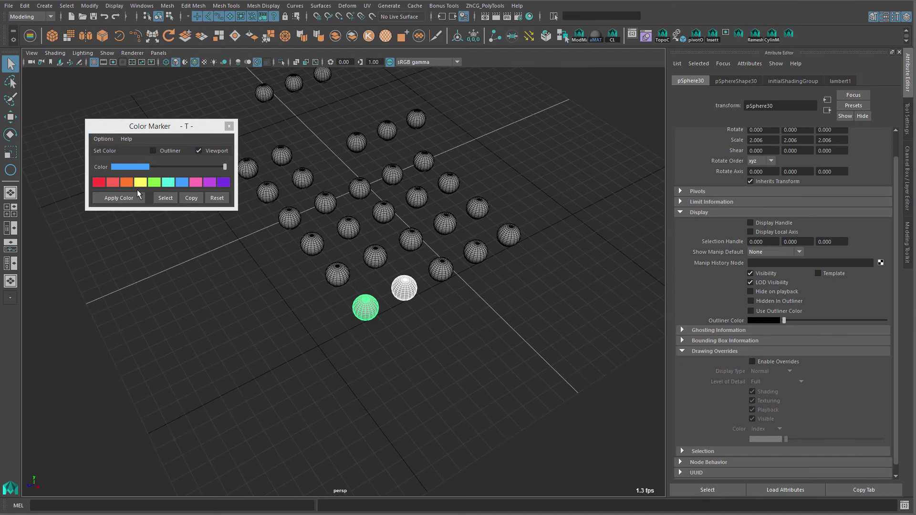
left_click(130, 185)
Inspect the orange corner sphere's Drawing Overrides in the Attribute Editor.
left_click_drag(268, 260, 395, 277, "alt")
right_click_drag(396, 279, 497, 299, "alt")
middle_click_drag(496, 299, 435, 305, "alt")
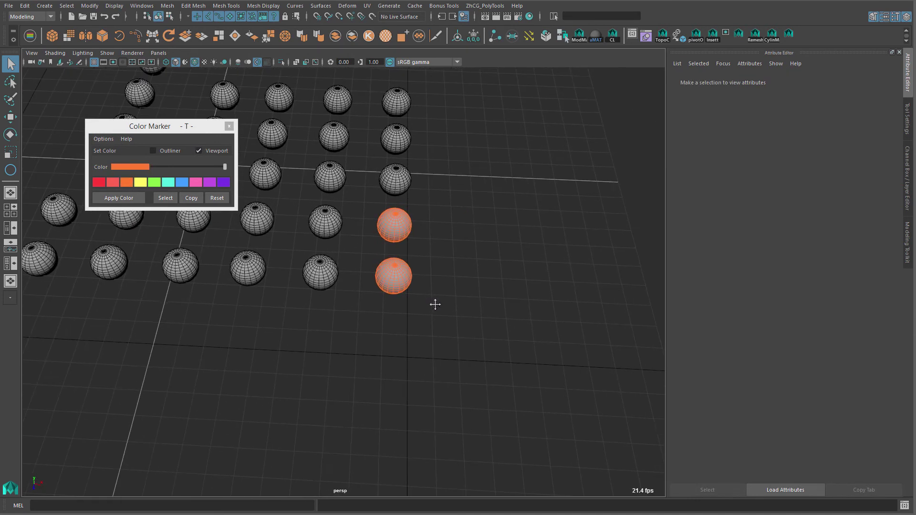
left_click_drag(347, 266, 501, 314)
middle_click_drag(463, 286, 460, 307, "alt")
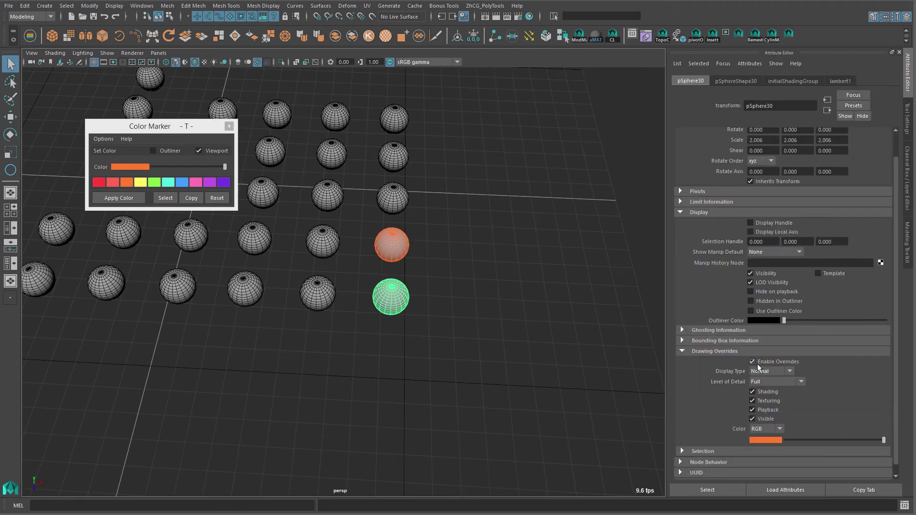
middle_click_drag(474, 263, 500, 253, "alt")
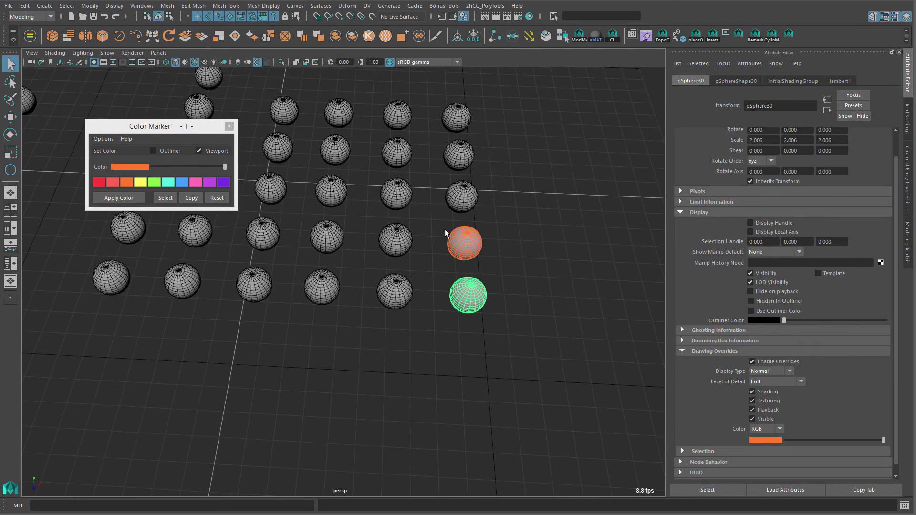
Select both orange spheres and swap their override color to a wireframe color.
left_click_drag(445, 230, 553, 334)
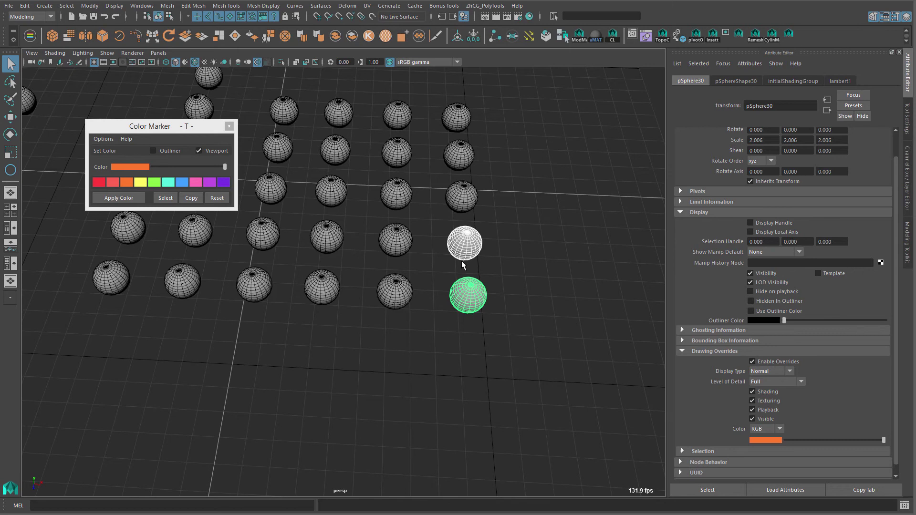
middle_click_drag(494, 253, 395, 206, "alt")
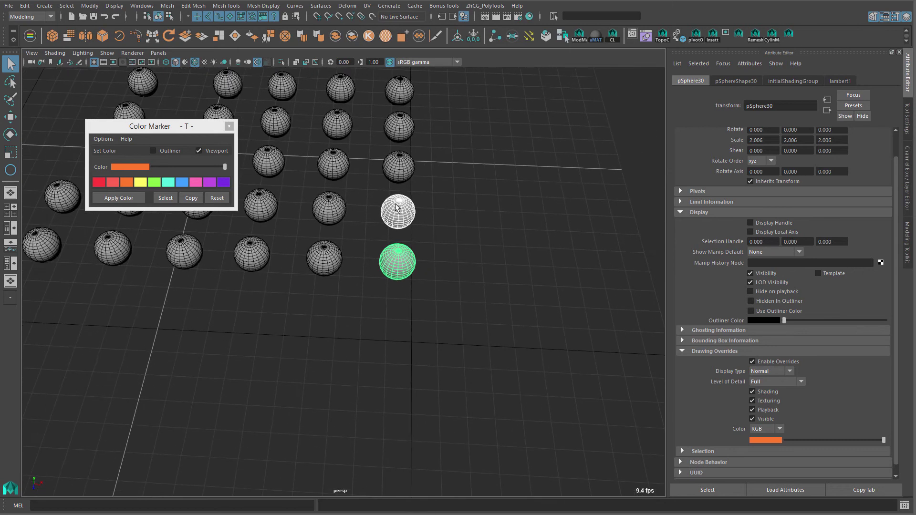
left_click(103, 138)
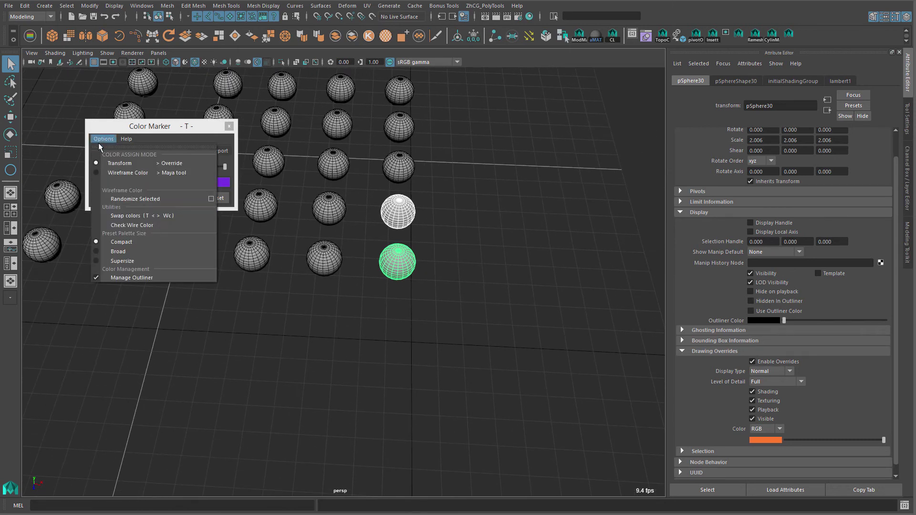
left_click(130, 215)
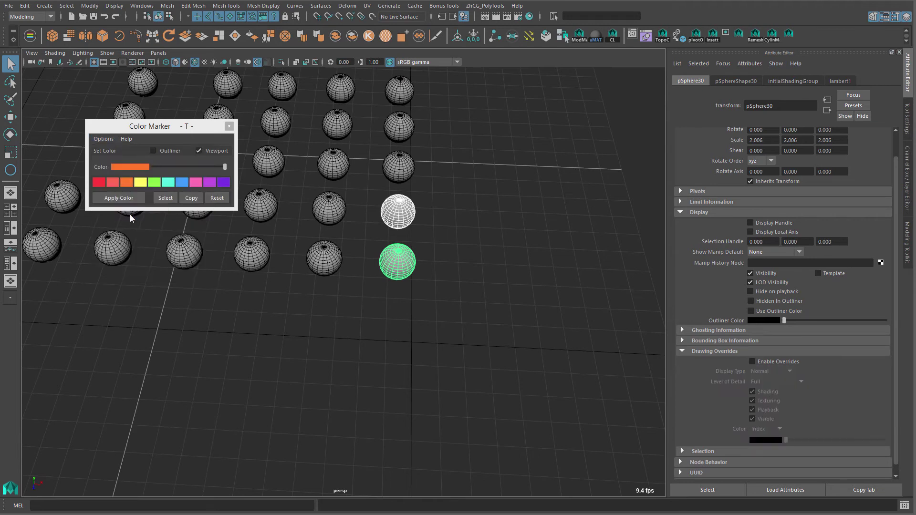
Check each of the two orange spheres' Drawing Overrides and its color in Maya's Wireframe Color window.
left_click(399, 219)
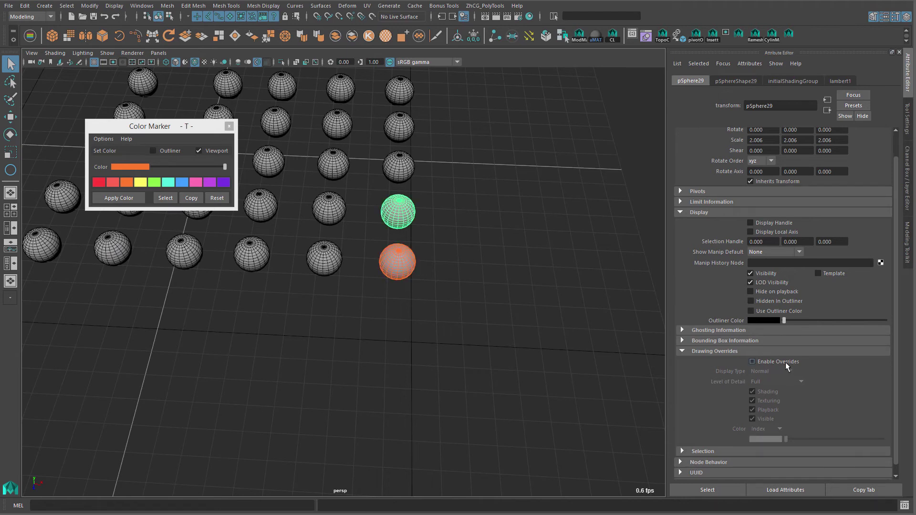
left_click(408, 257)
left_click(413, 205)
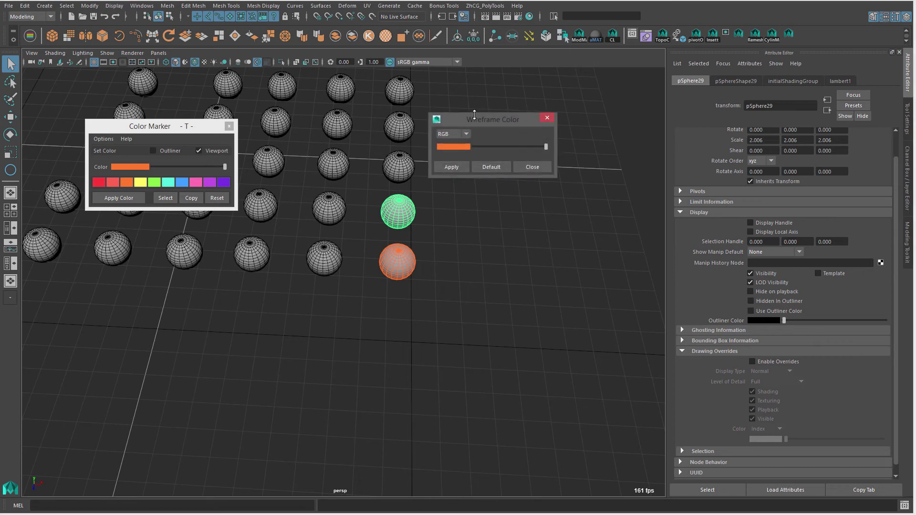
left_click_drag(513, 119, 549, 114)
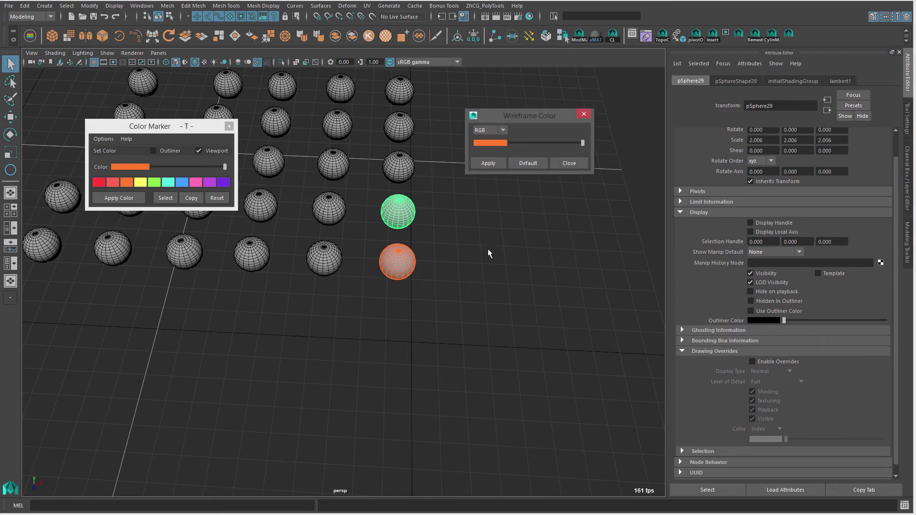
left_click(408, 257)
left_click(395, 212)
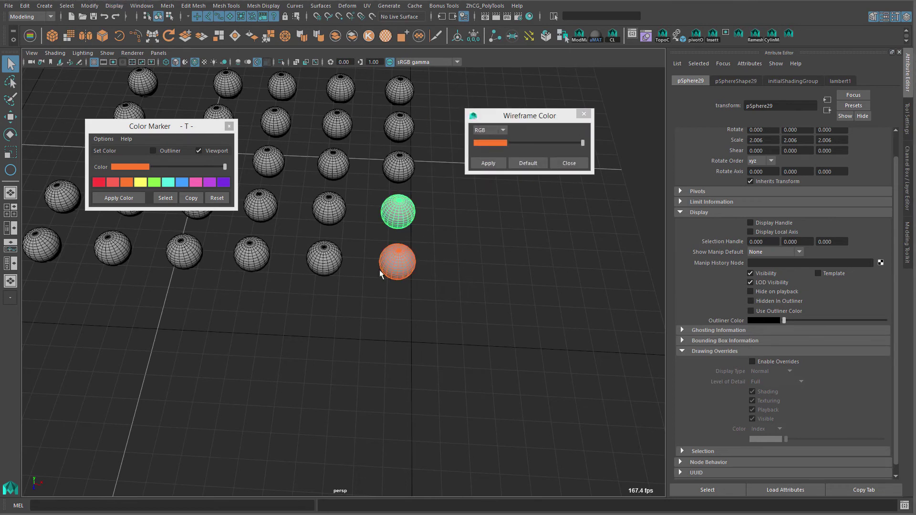
left_click(381, 272)
left_click(410, 214)
middle_click_drag(497, 234, 494, 246, "alt")
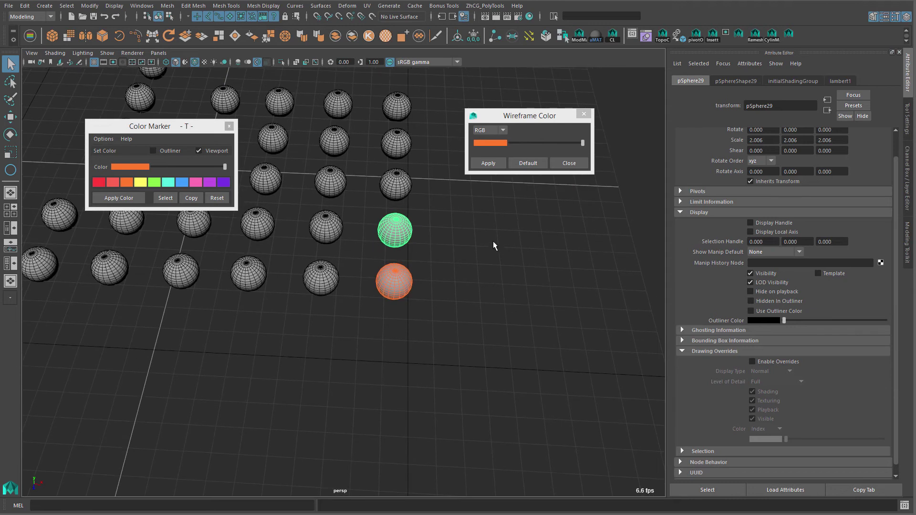
Select both orange spheres again and swap their wireframe color back to a Transform override.
left_click(395, 304)
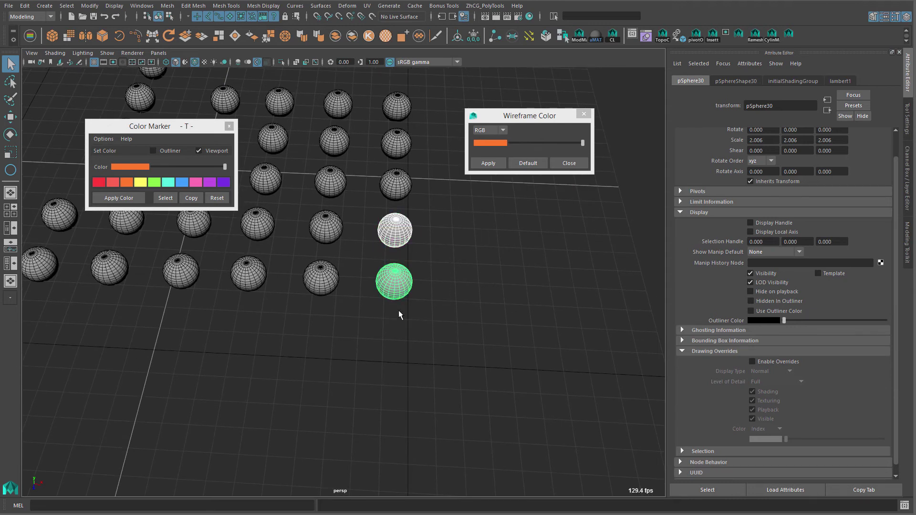
middle_click_drag(399, 289, 381, 308, "alt")
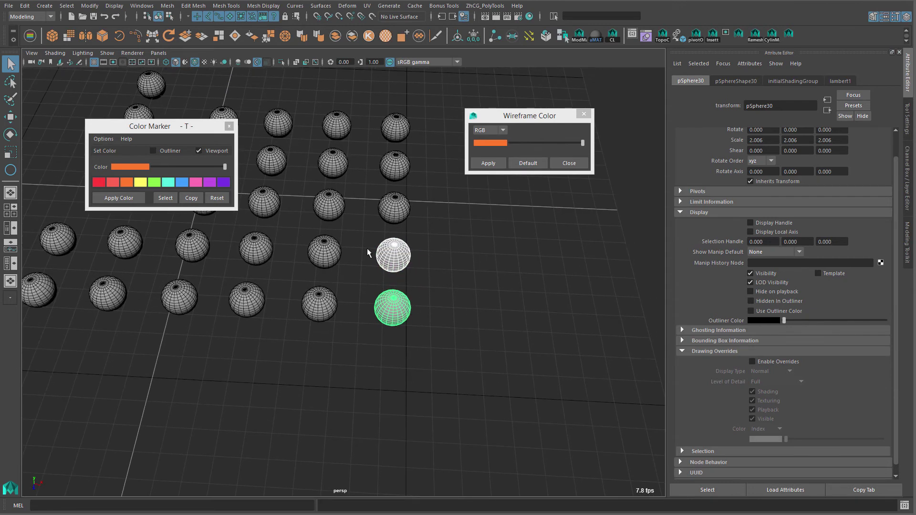
left_click(97, 140)
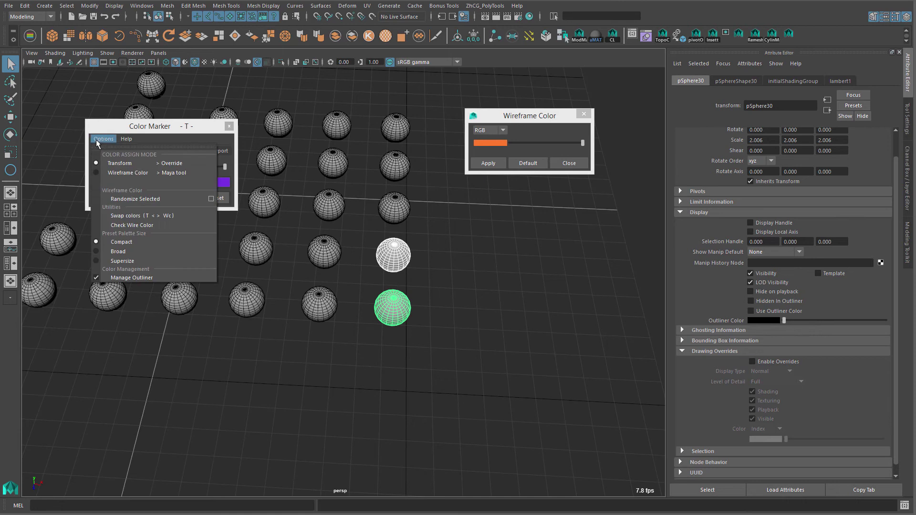
left_click(125, 216)
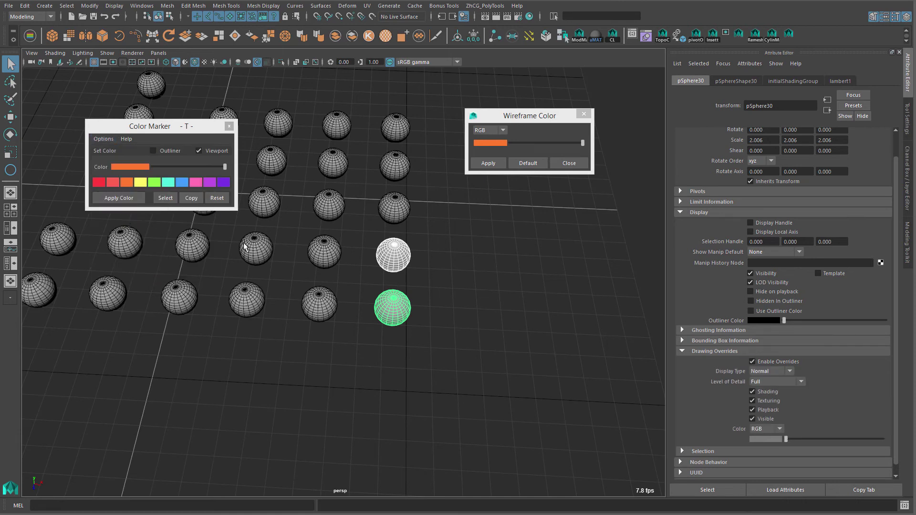
Inspect the Drawing Overrides of both orange spheres and close the Wireframe Color window and the Attribute Editor.
left_click(453, 267)
left_click(376, 245)
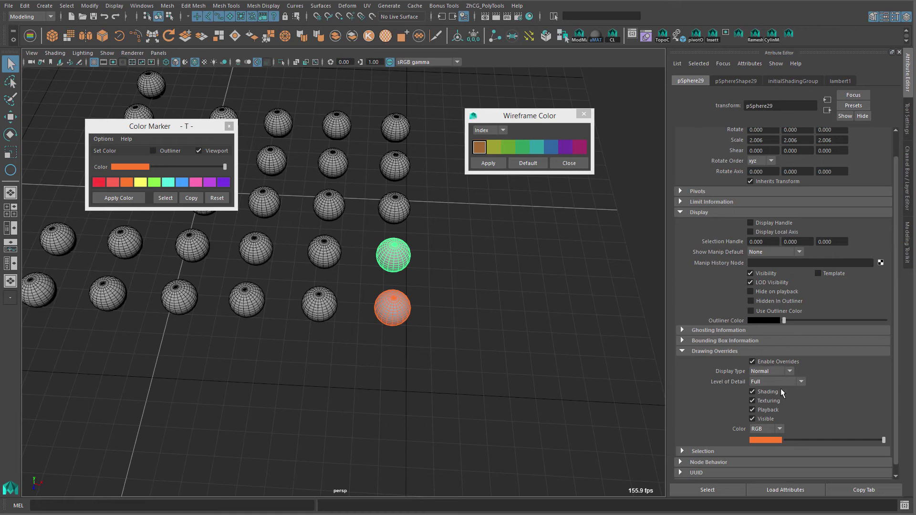
left_click(388, 317)
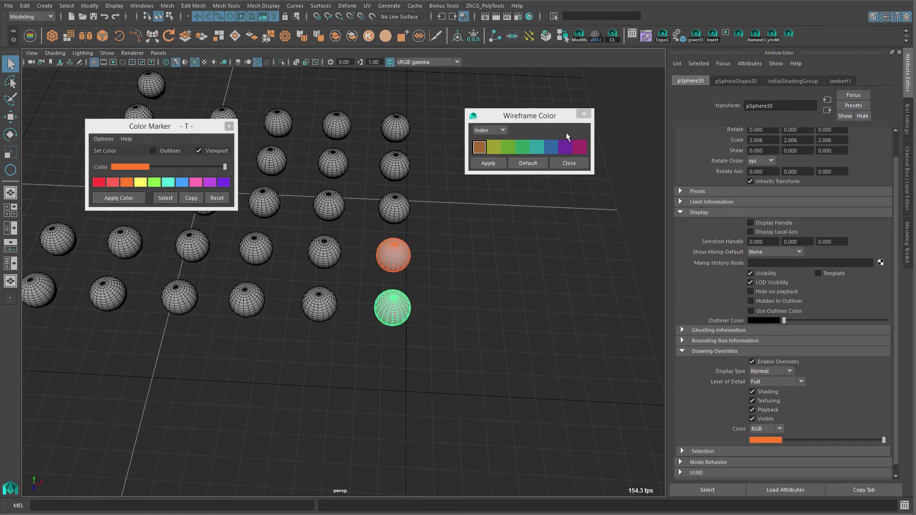
left_click(584, 114)
left_click(908, 69)
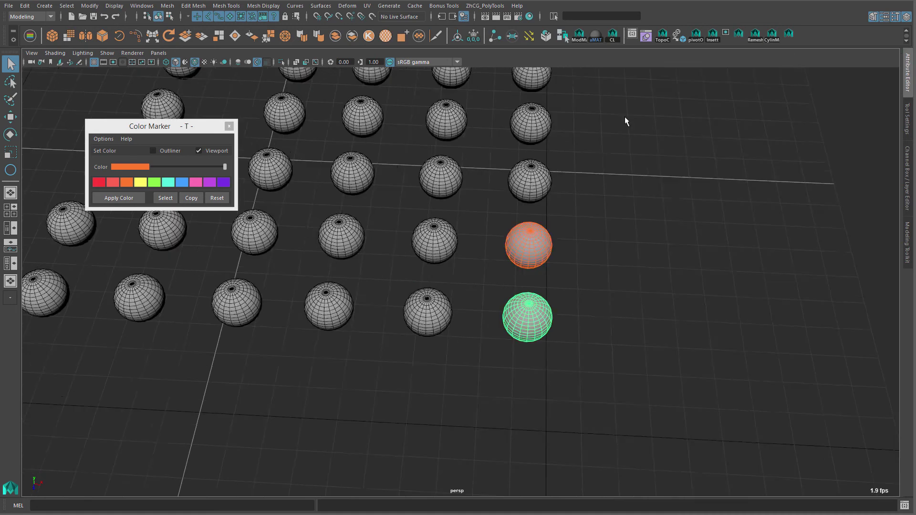
Run Check Wire Color on the selected corner sphere to see how its color is assigned.
left_click_drag(625, 117, 470, 205, "alt")
left_click(102, 139)
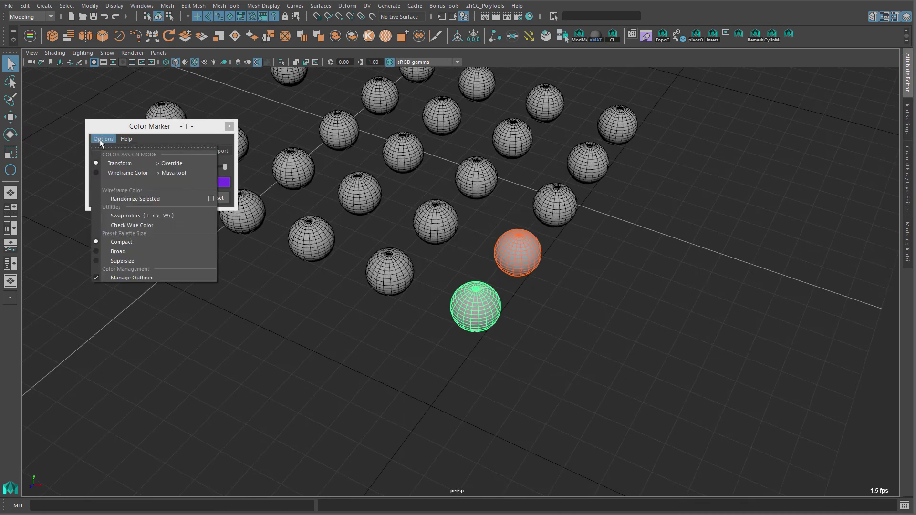
left_click(145, 225)
middle_click_drag(511, 327, 510, 314, "alt")
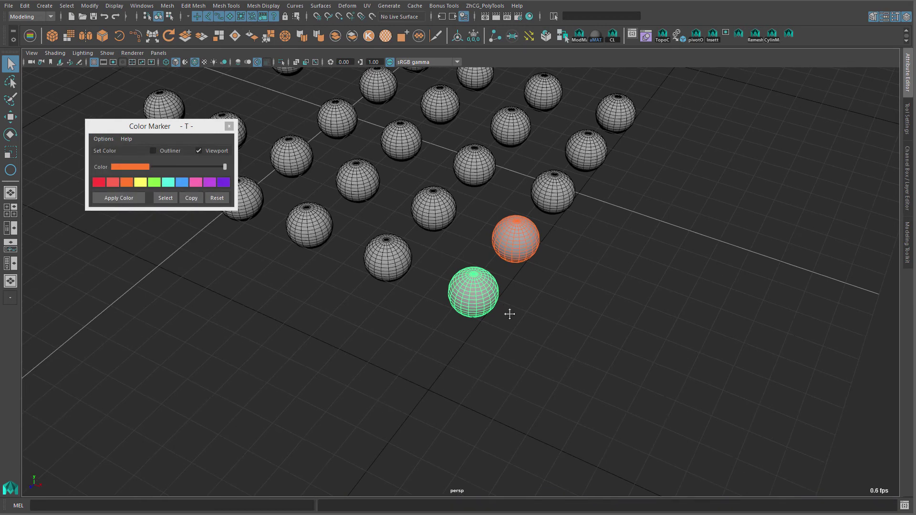
left_click(99, 134)
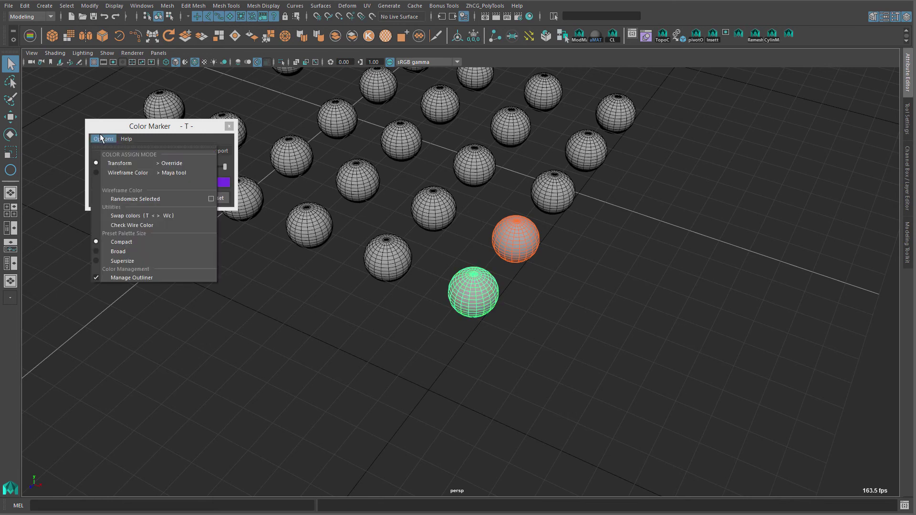
left_click(99, 135)
left_click(99, 135)
left_click(136, 225)
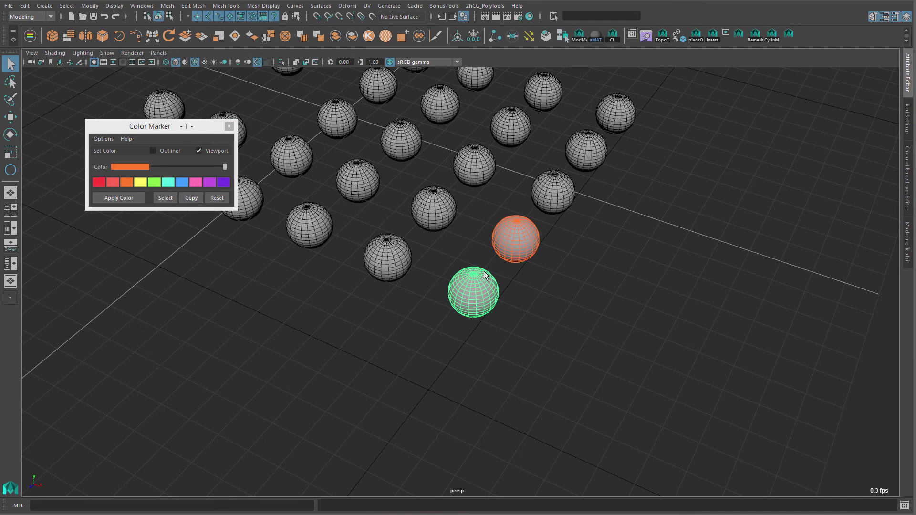
Inspect the corner sphere's Drawing Overrides in the Attribute Editor.
left_click(908, 72)
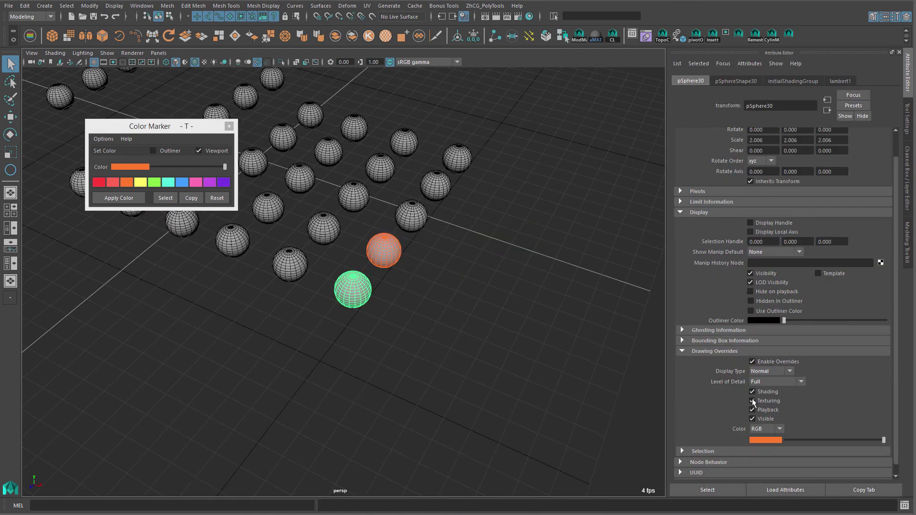
middle_click_drag(471, 292, 505, 276, "alt")
left_click_drag(309, 251, 341, 245, "alt")
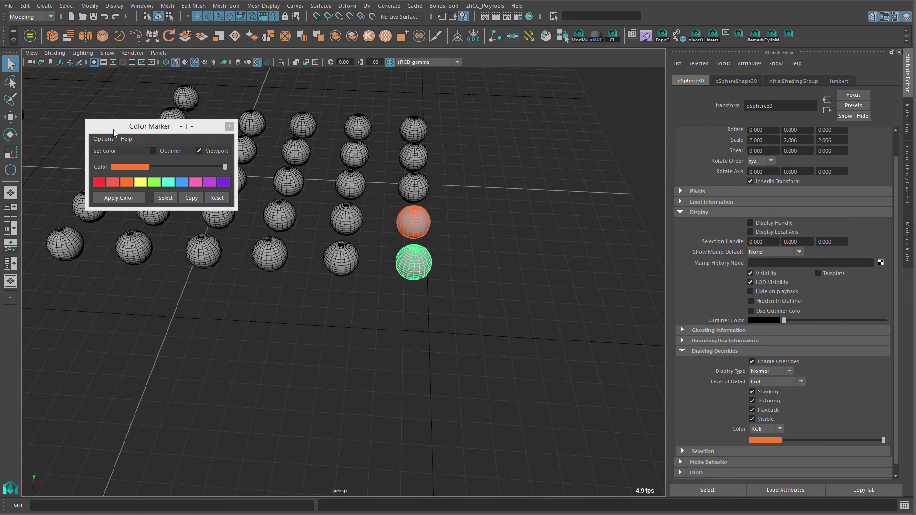
Switch the color assign mode to Wireframe Color and color the four spheres beside the orange pair pink.
left_click(106, 140)
left_click(125, 173)
middle_click_drag(304, 243, 354, 257, "alt")
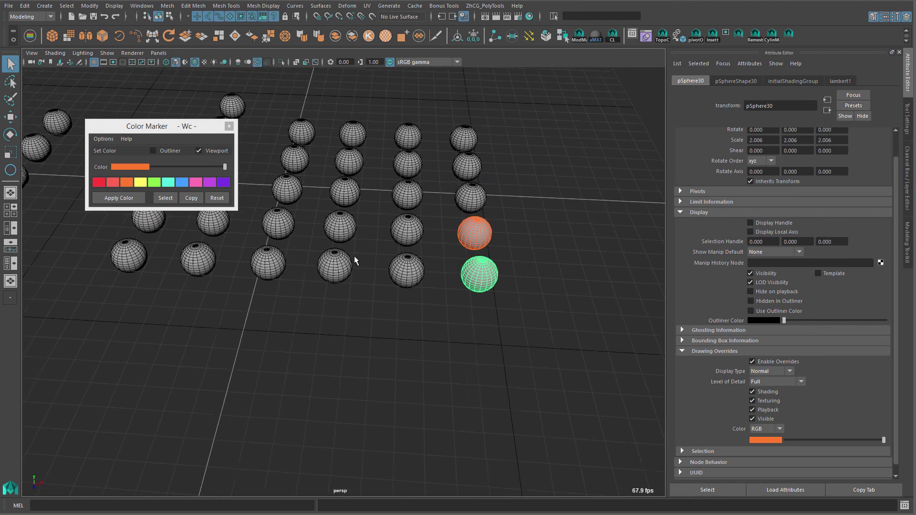
left_click_drag(354, 260, 362, 264, "alt")
left_click_drag(324, 220, 422, 311)
left_click(194, 182)
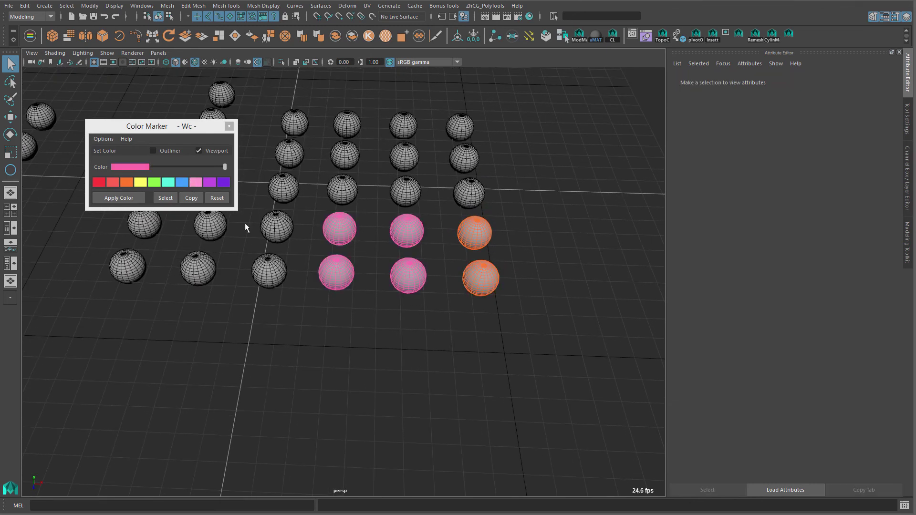
Run Check Wire Color on the pink sphere in the front row and hide the Attribute Editor.
left_click(350, 275)
left_click(102, 138)
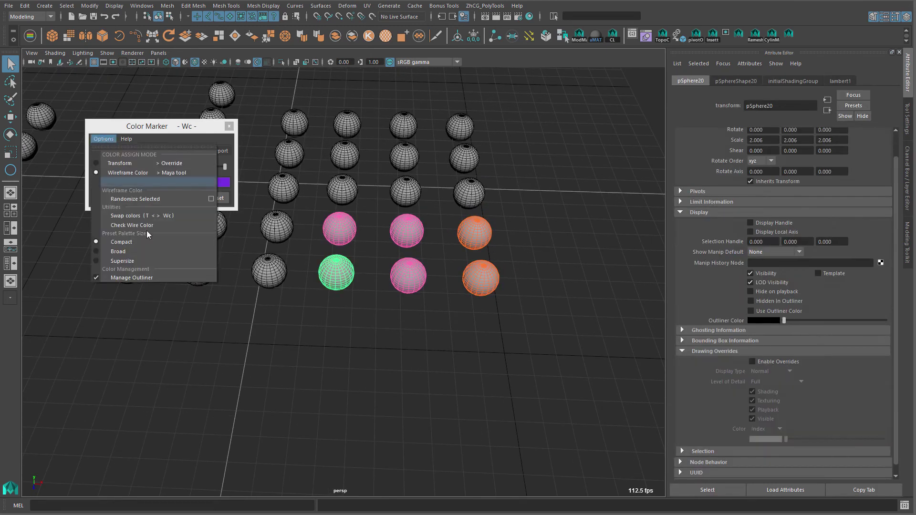
left_click(143, 230)
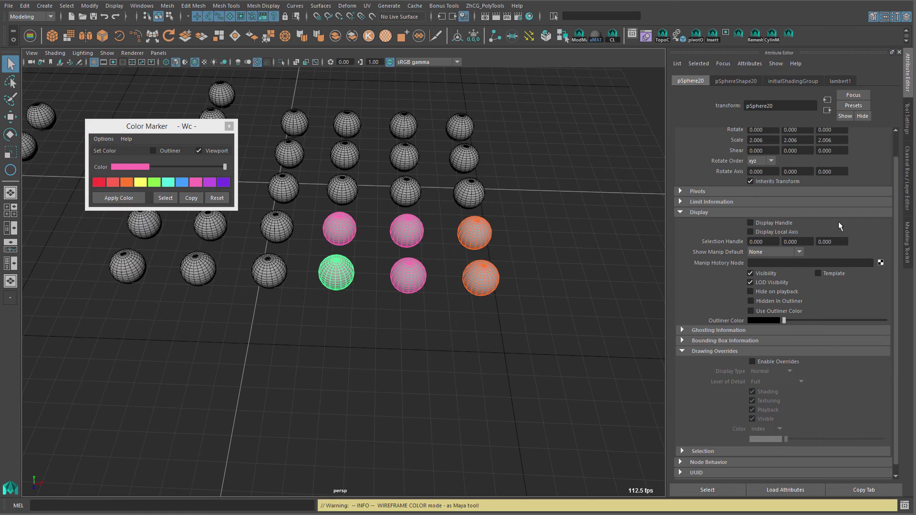
left_click(908, 77)
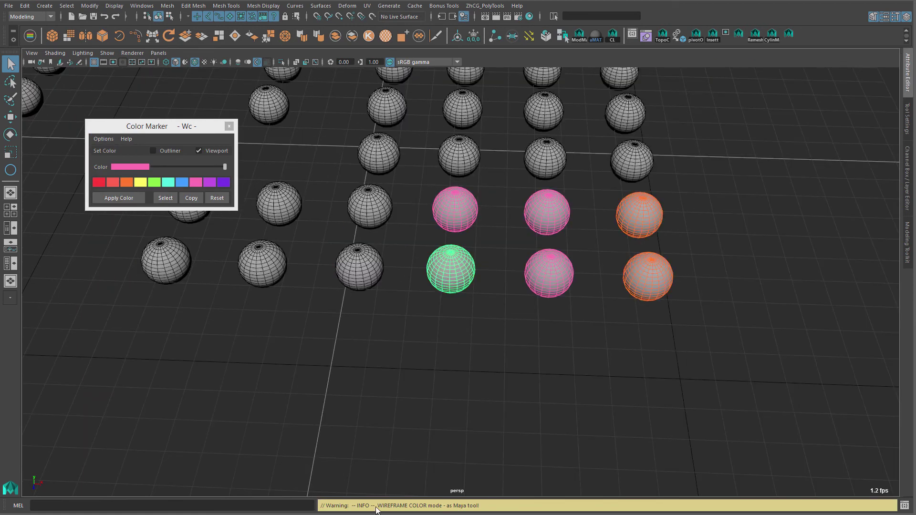
middle_click_drag(459, 382, 397, 385, "alt")
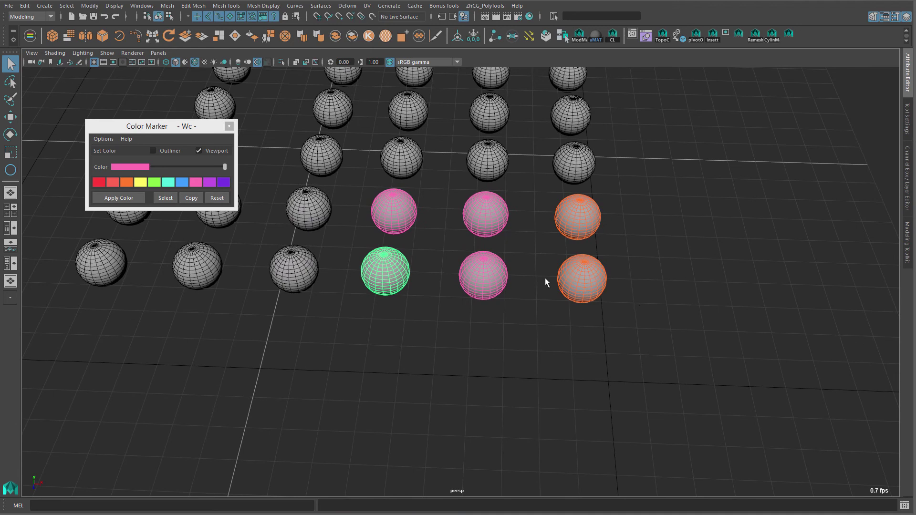
Run Check Wire Color on the orange corner sphere to compare its assign mode with the pink sphere's.
left_click(591, 281)
left_click(103, 138)
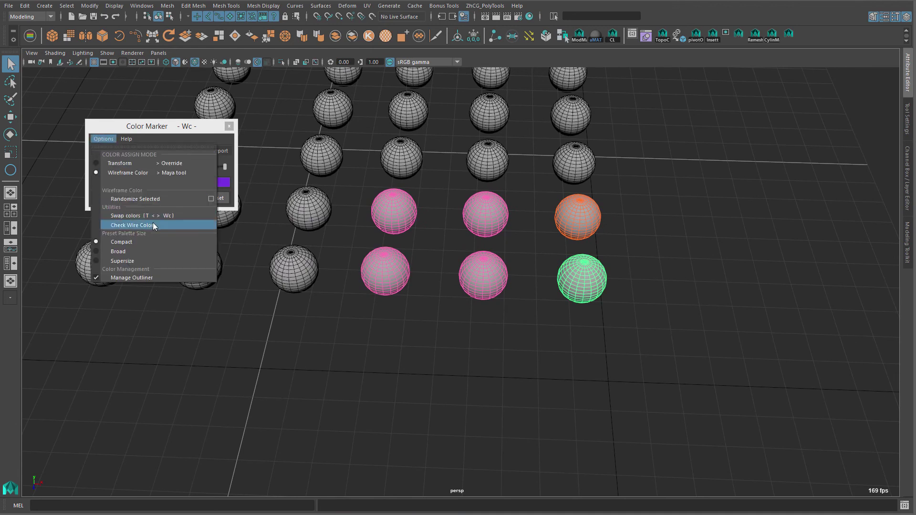
left_click(152, 223)
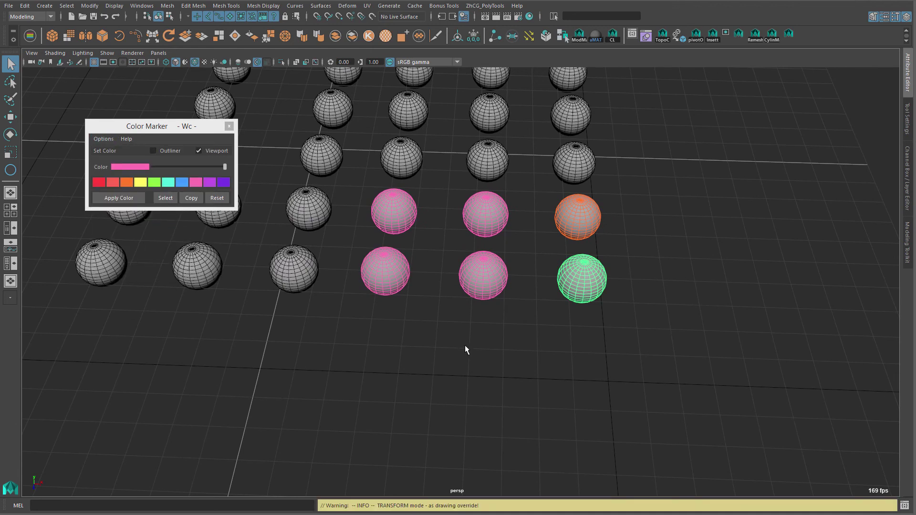
left_click_drag(500, 330, 502, 351, "alt")
middle_click_drag(509, 342, 506, 338, "alt")
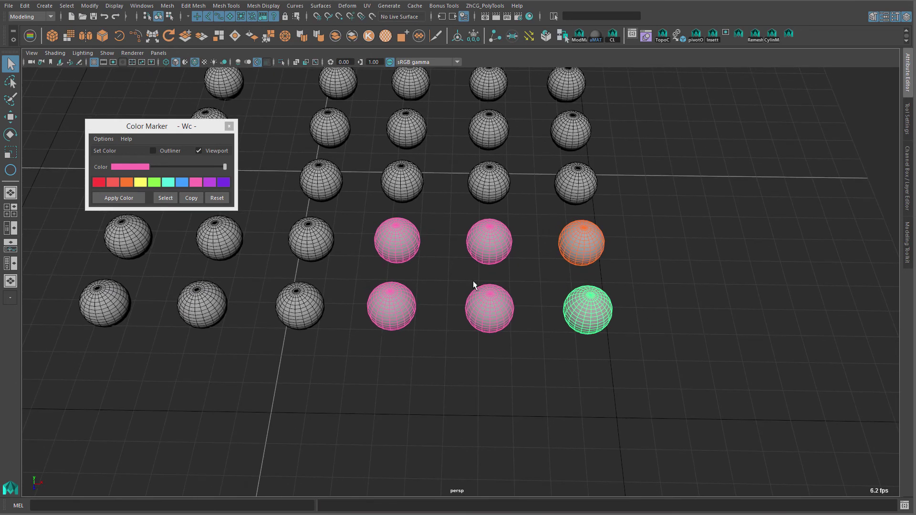
middle_click_drag(433, 401, 441, 370, "alt")
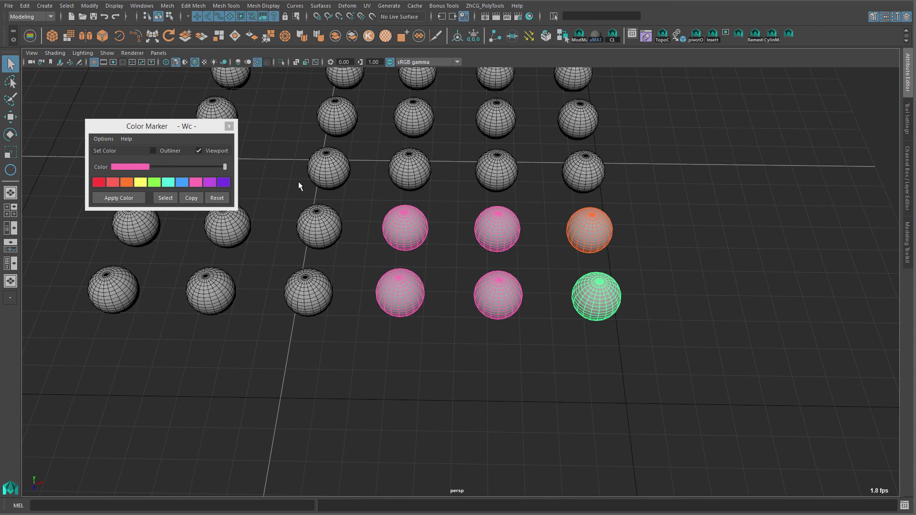
Select a pink front sphere, reselect the orange corner sphere and check its wire color mode again.
left_click(398, 290)
left_click(588, 289)
left_click(104, 139)
left_click(128, 227)
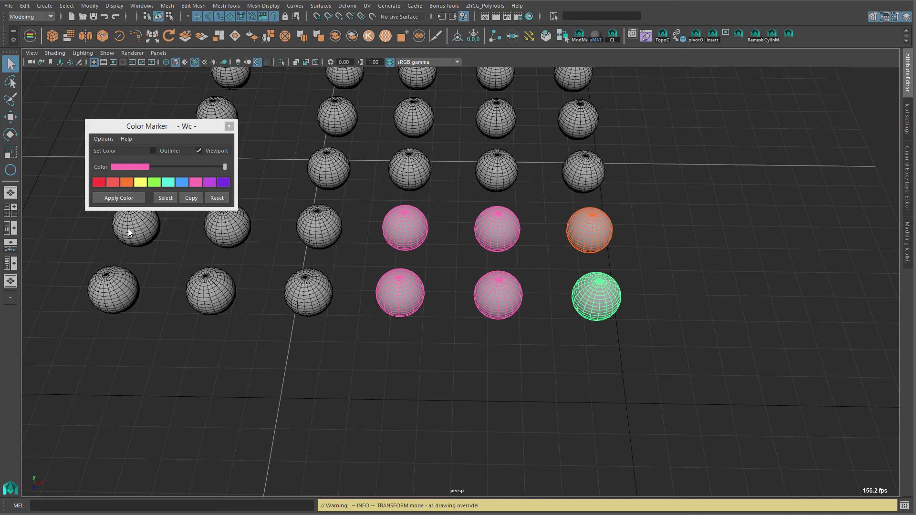
Switch the color assign mode to Transform and select every sphere matching the corner sphere's orange color.
left_click(165, 197)
left_click(603, 289)
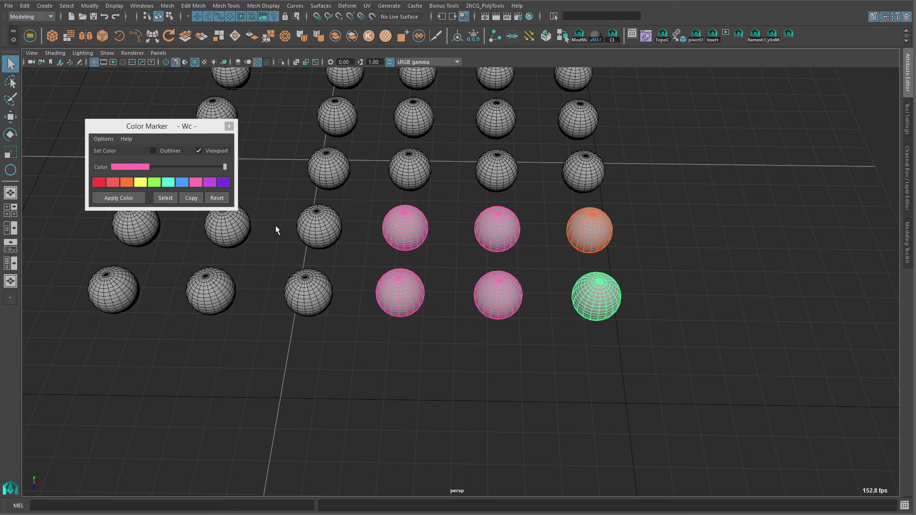
left_click(104, 138)
left_click(108, 160)
left_click(164, 198)
scroll(605, 249, "down", 1)
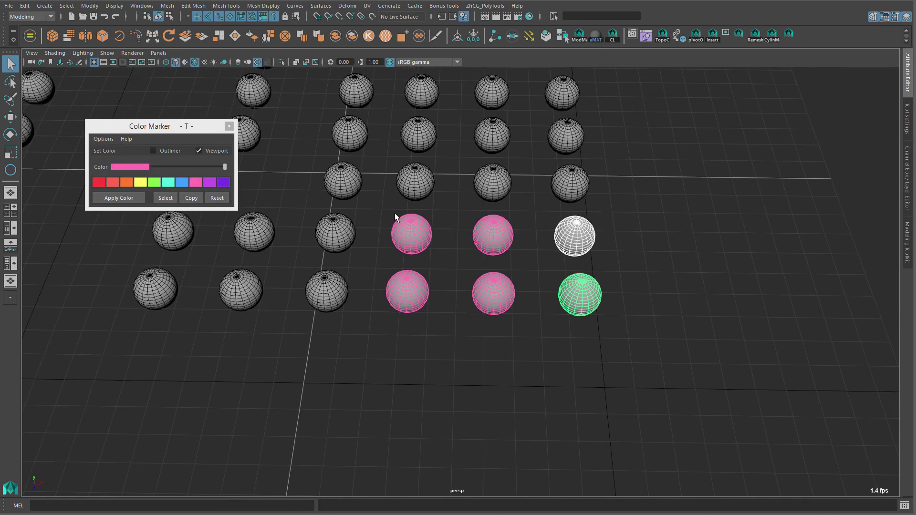
Run Check Wire Color on the two selected orange spheres.
left_click(101, 137)
left_click(101, 138)
left_click(148, 223)
Create a display layer from the two selected orange spheres and toggle the layer's visibility off and on.
left_click(906, 167)
left_click(894, 328)
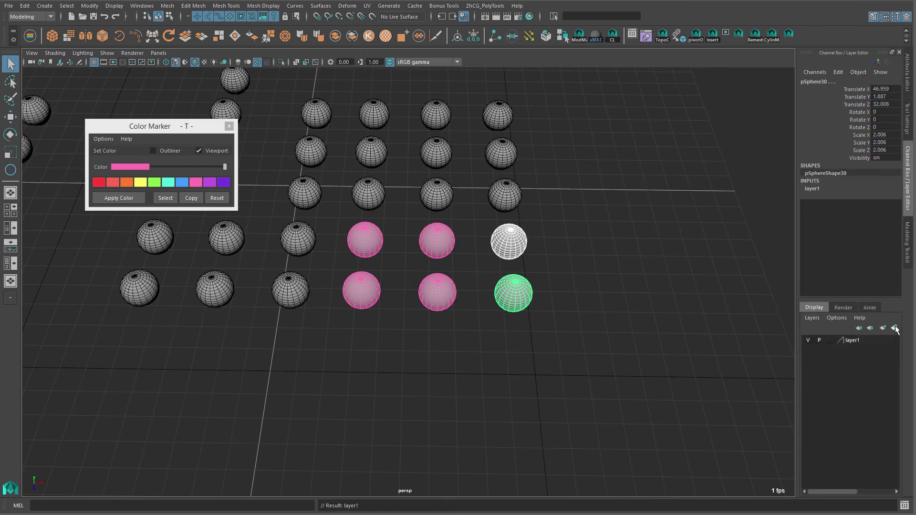
left_click(547, 276)
left_click(807, 339)
left_click(807, 340)
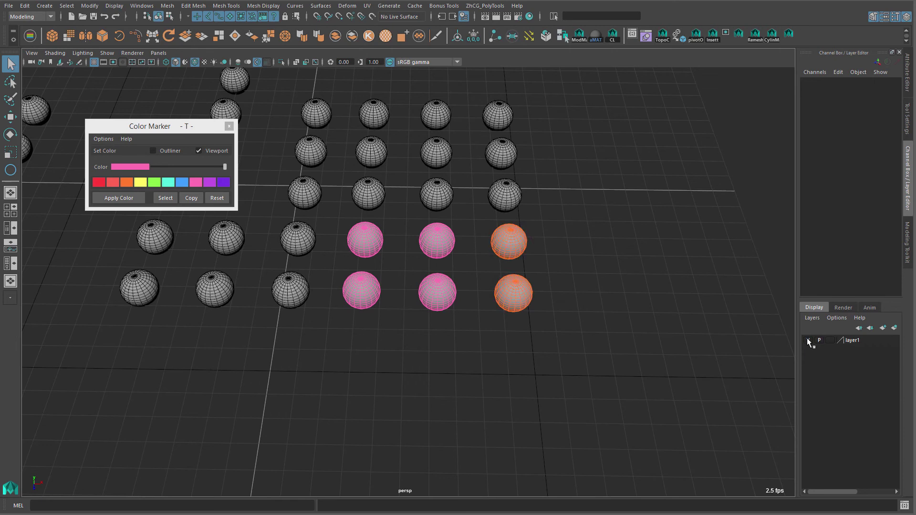
left_click(807, 339)
left_click(808, 340)
middle_click_drag(512, 232, 521, 256, "alt")
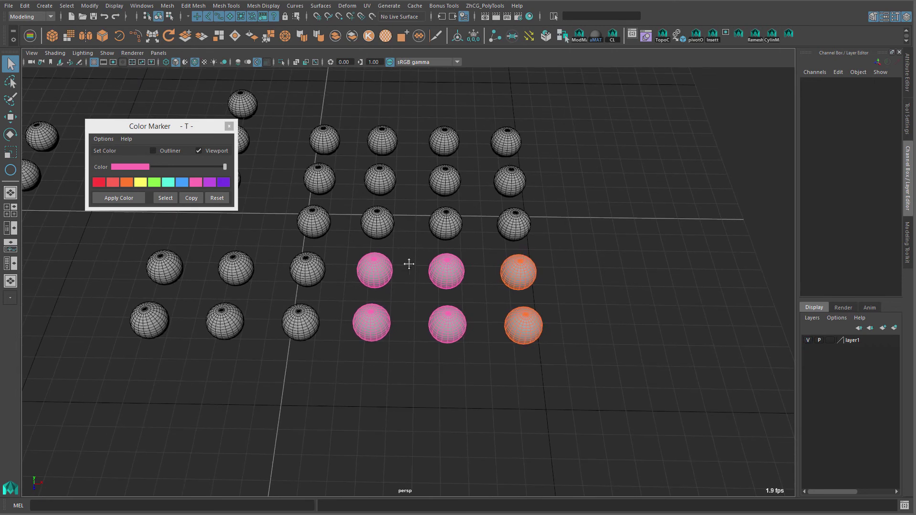
middle_click_drag(409, 264, 415, 259, "alt")
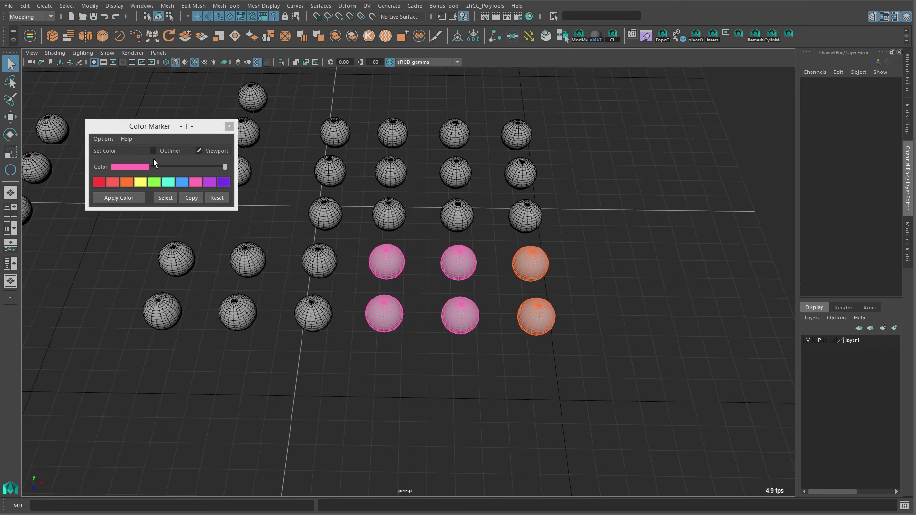
Move the Color Marker window slightly and set the preset palette size to Broad.
left_click_drag(136, 129, 139, 125)
left_click(115, 134)
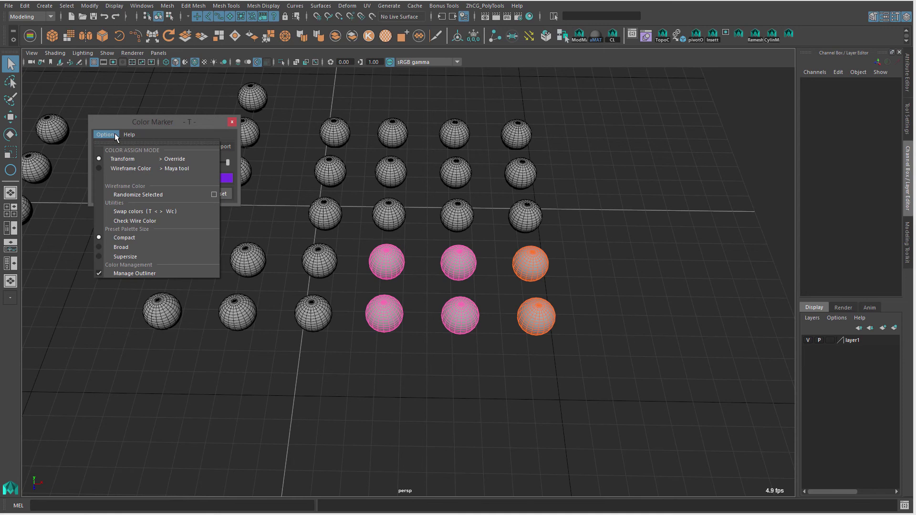
left_click(171, 122)
left_click(106, 135)
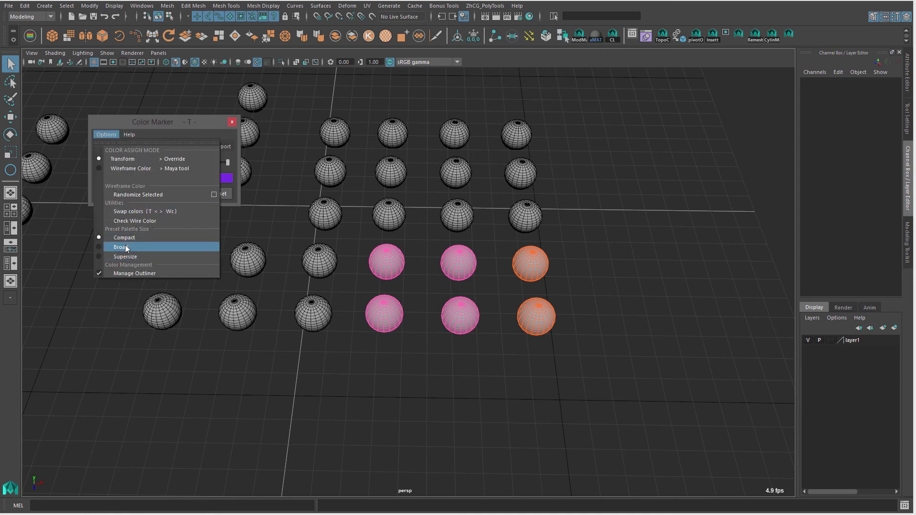
left_click(124, 247)
Try the Supersize preset palette size and return to Broad.
left_click(108, 127)
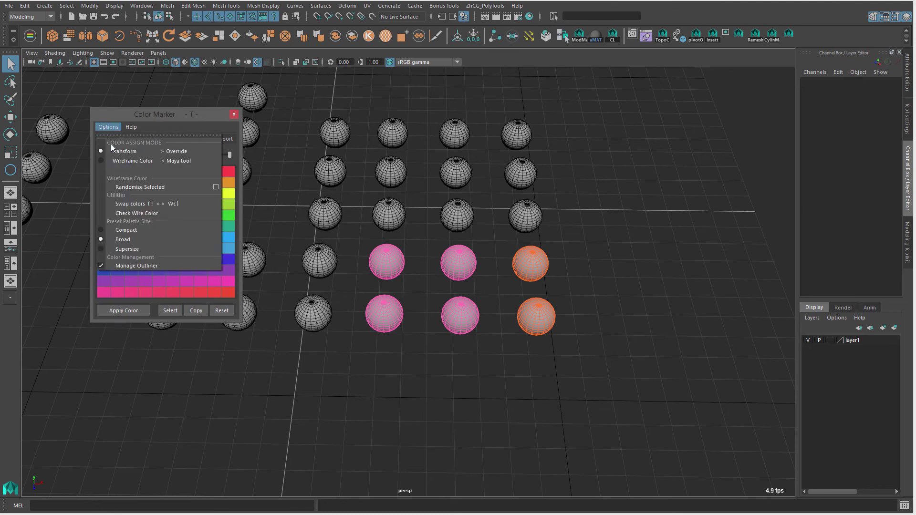
left_click(116, 248)
left_click(101, 129)
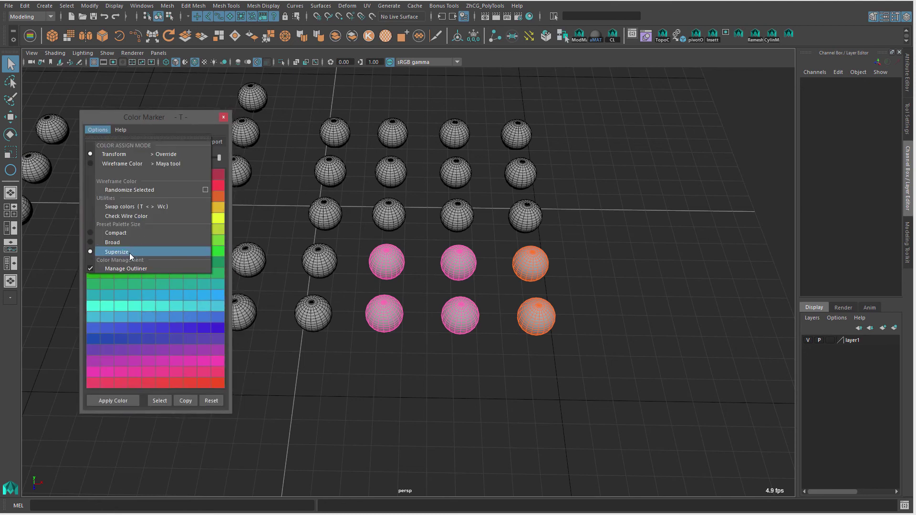
left_click(121, 243)
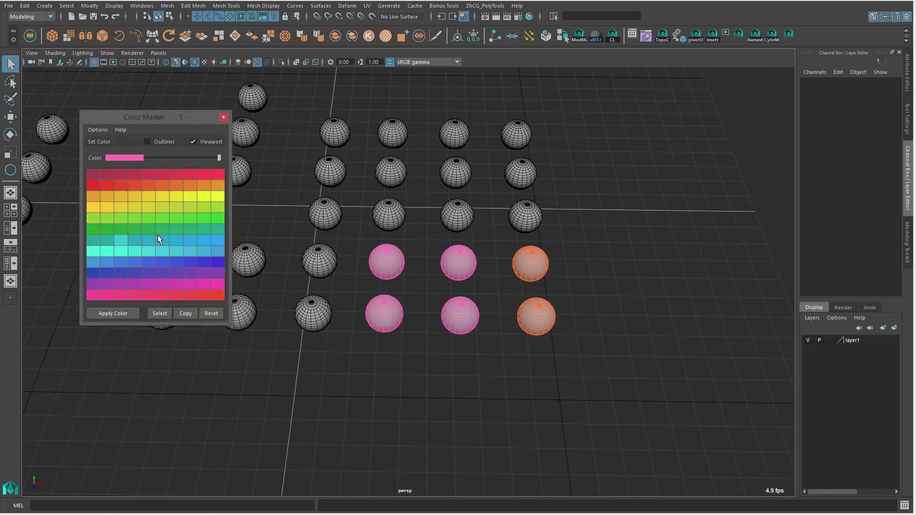
Pick a green preset from the Broad palette and open the color chooser for the current color.
left_click(388, 400)
middle_click_drag(385, 289, 491, 300, "alt")
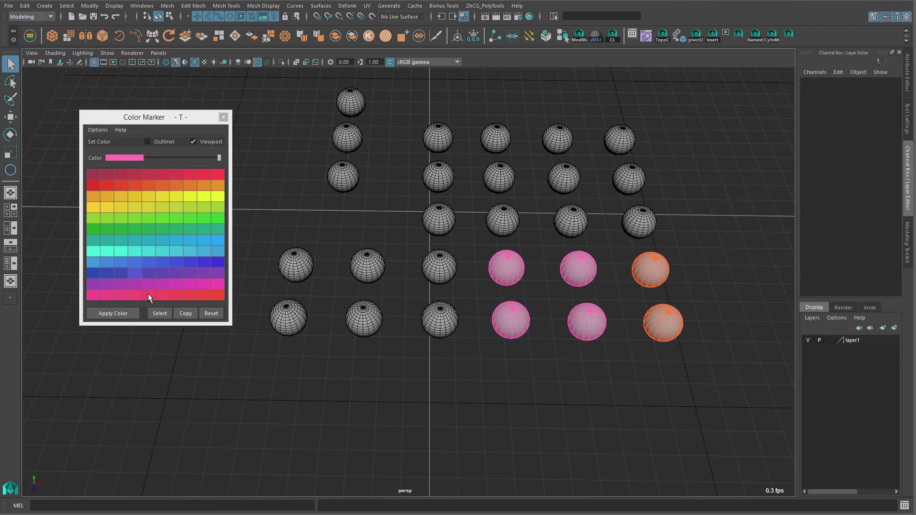
left_click(132, 228)
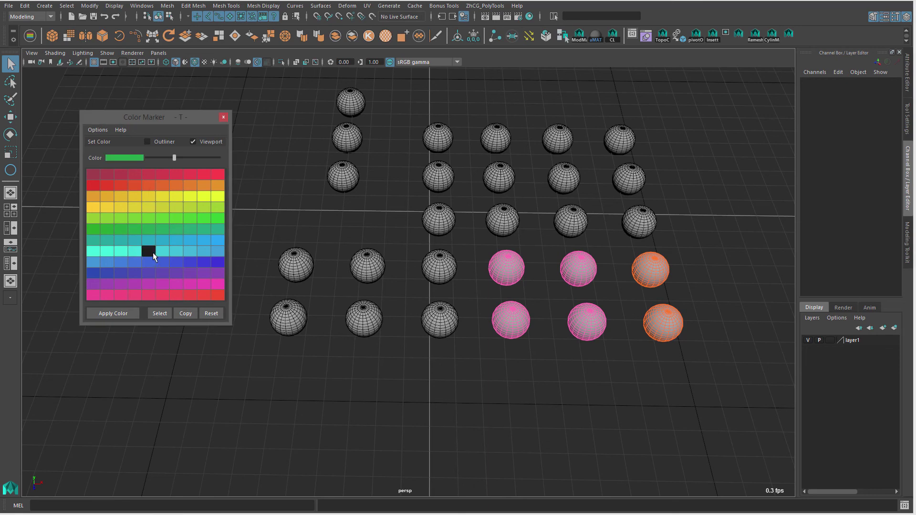
left_click(124, 158)
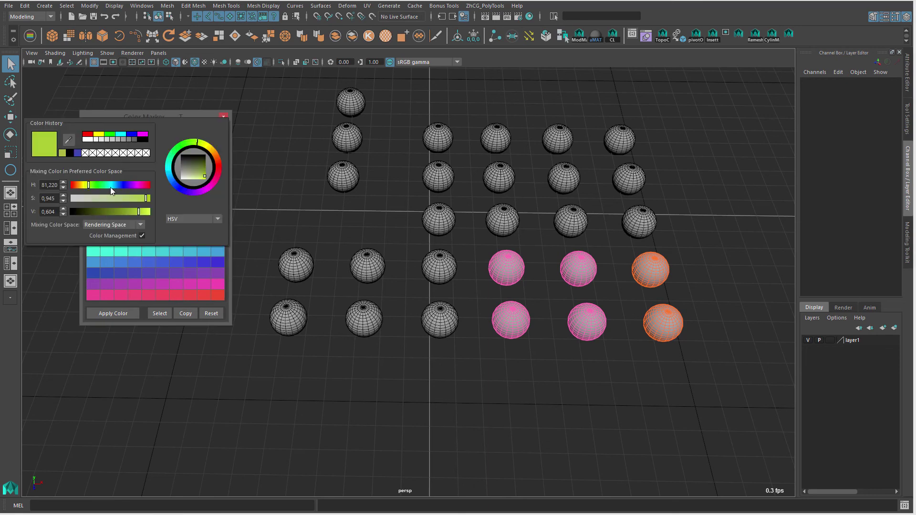
Dismiss the color chooser, close the Color Marker window and reopen the tool.
left_click(96, 129)
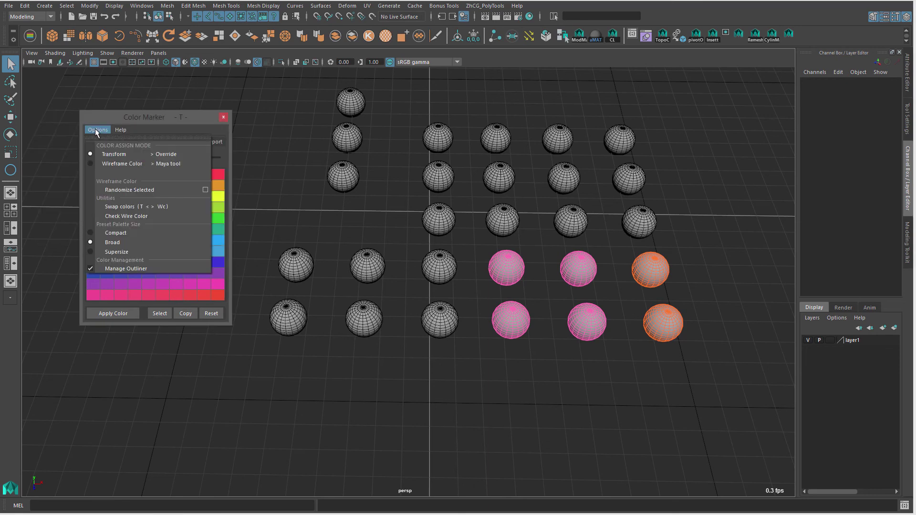
left_click(96, 128)
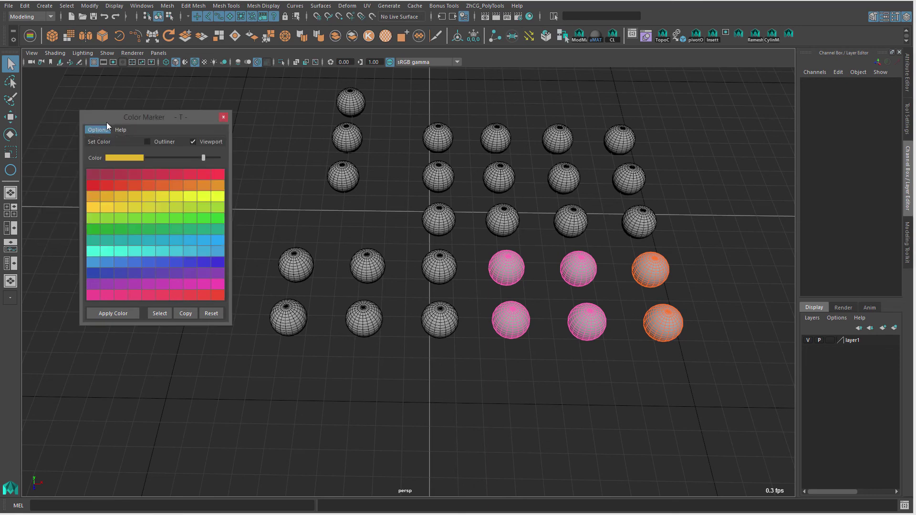
left_click(223, 117)
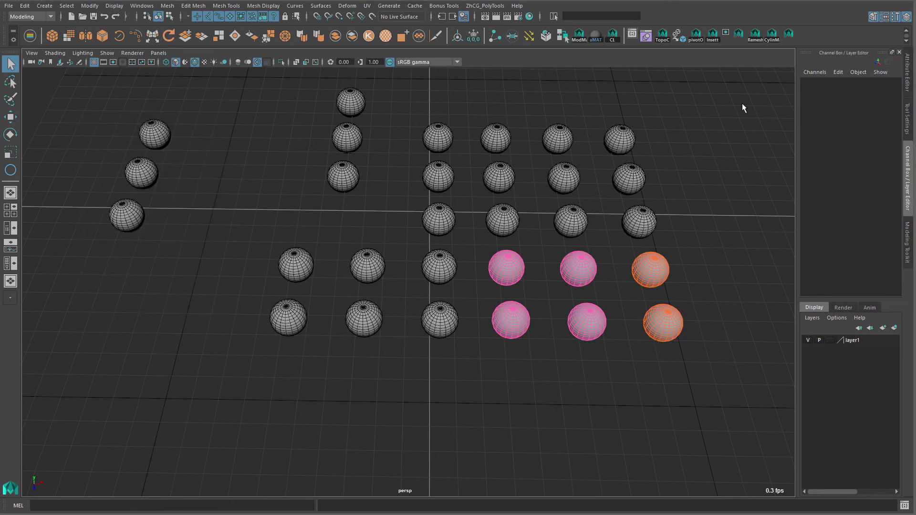
left_click(782, 37)
Set the Color Marker's preset palette size to Compact.
left_click(90, 129)
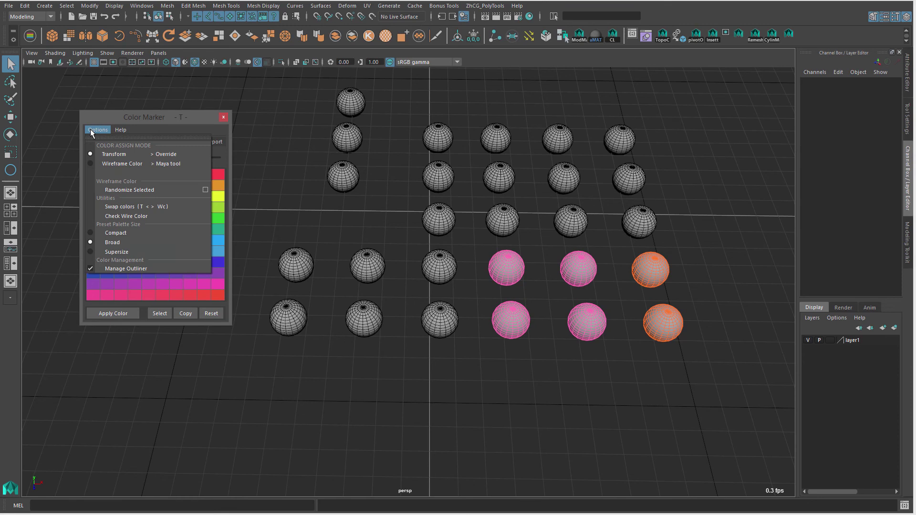
left_click(90, 129)
left_click(90, 131)
left_click(122, 232)
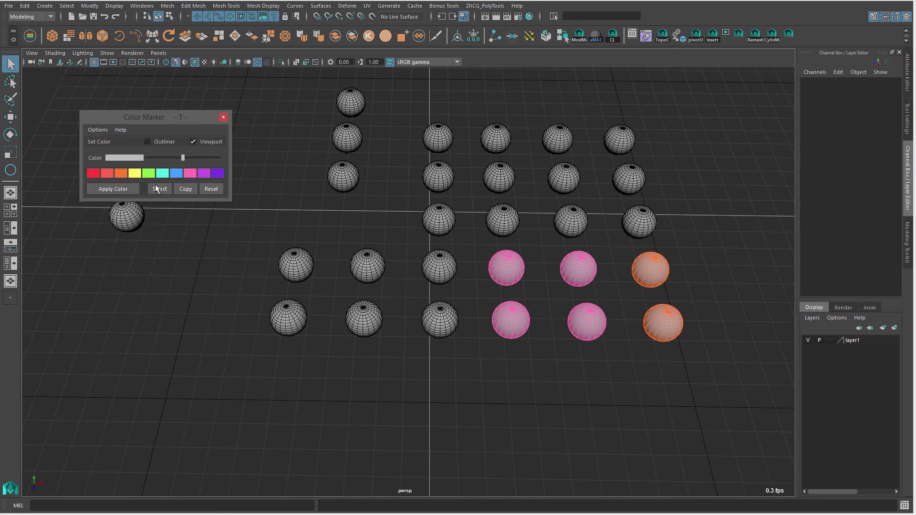
Select the block of four gray spheres beside the pink group, mark them with the green preset and deselect them.
left_click(175, 174)
left_click_drag(260, 221, 385, 369)
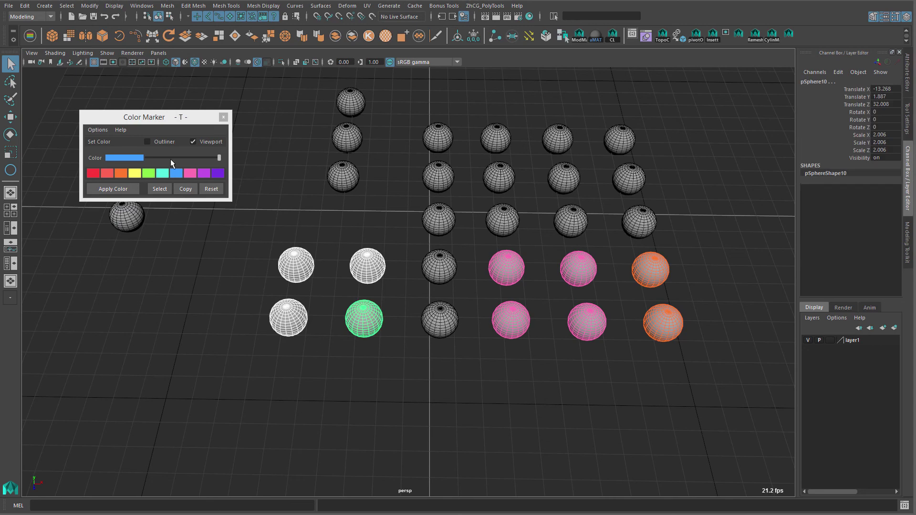
left_click(148, 174)
left_click(293, 291)
Set the preset palette size to Broad and mark the separate column of three gray spheres behind the green ones with a blue preset.
left_click(98, 130)
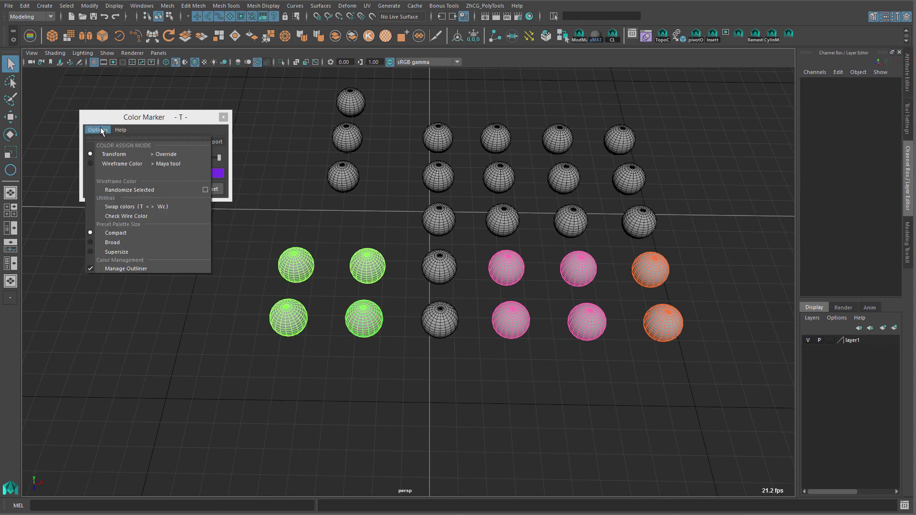
left_click(129, 240)
middle_click_drag(345, 221, 365, 266, "alt")
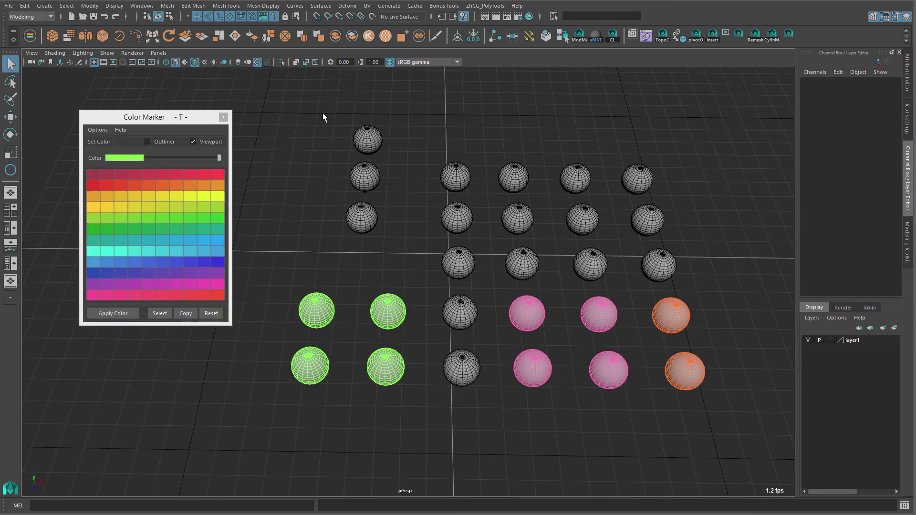
left_click_drag(322, 113, 377, 210)
left_click(218, 252)
left_click(370, 262)
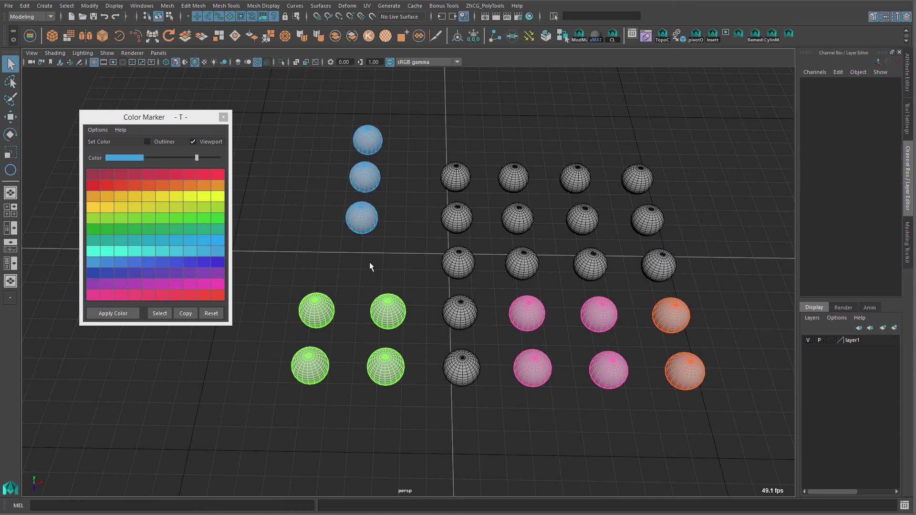
Close the current Color Marker, launch the older Color Marker v2.1, shrink its window to fit the controls and move it slightly.
scroll(430, 268, "down", 4)
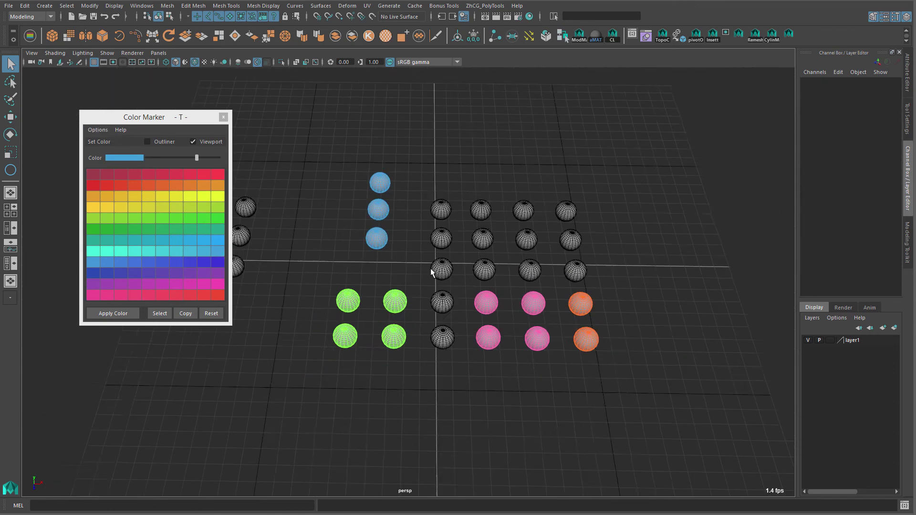
middle_click_drag(406, 244, 418, 209, "alt")
left_click_drag(425, 208, 465, 208, "alt")
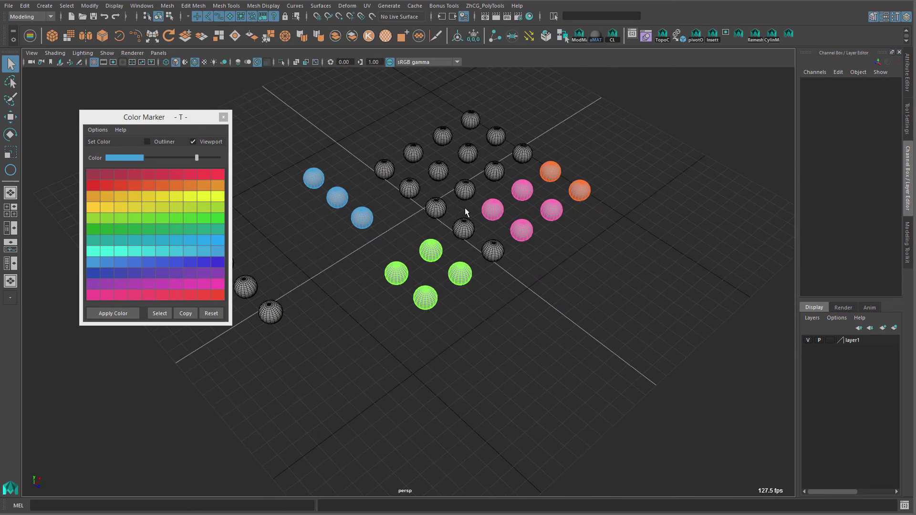
middle_click_drag(450, 235, 468, 239, "alt")
right_click_drag(468, 239, 569, 314, "alt")
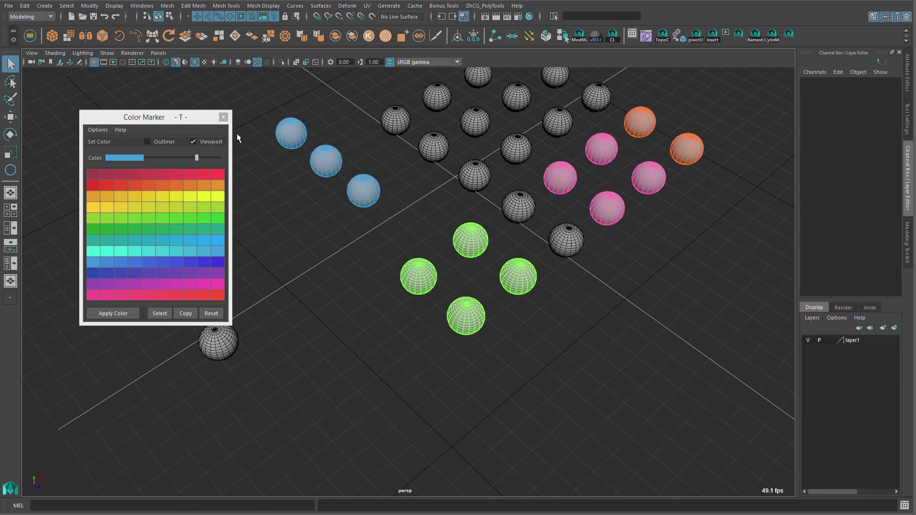
left_click(223, 117)
left_click(31, 37)
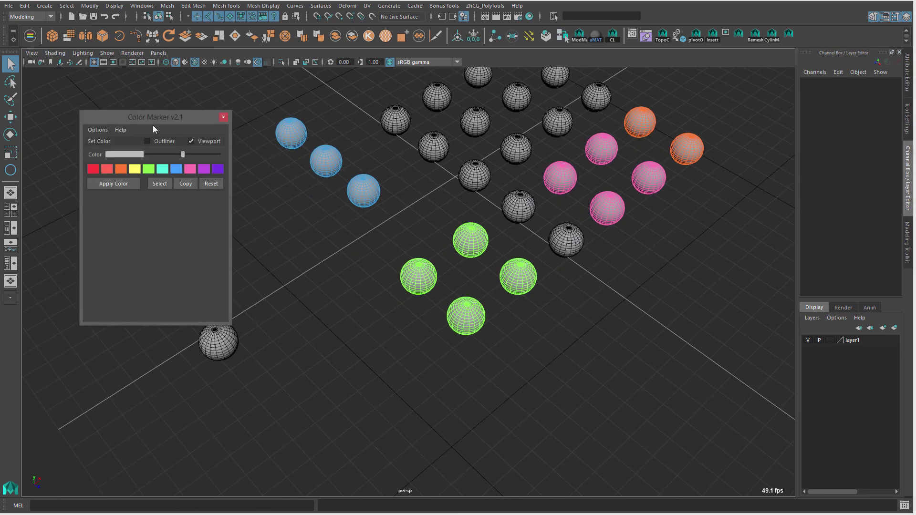
mouse_move(173, 324)
left_mouse_down()
mouse_move(174, 141)
mouse_move(191, 169)
mouse_move(186, 178)
left_mouse_up()
Select one green sphere and use Color Marker v2.1 to select all spheres with the same color.
middle_click_drag(363, 281, 393, 292, "alt")
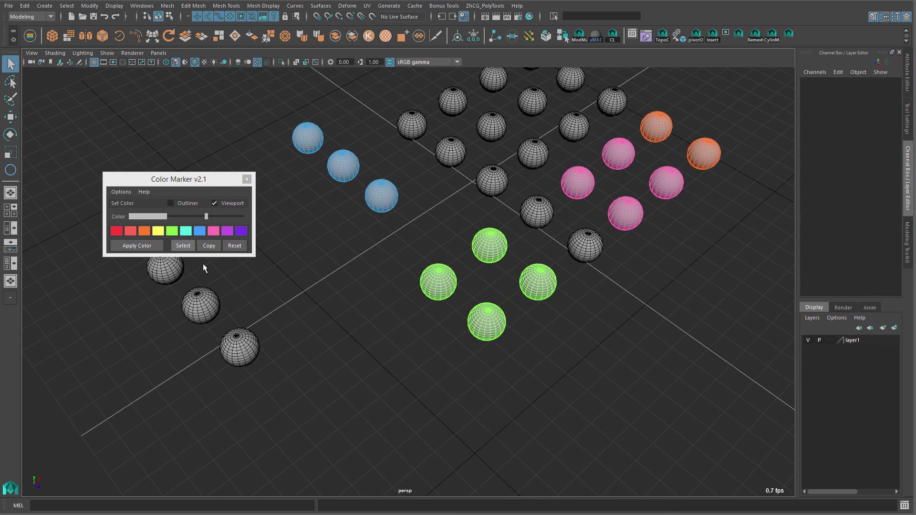
middle_click_drag(436, 327, 424, 308, "alt")
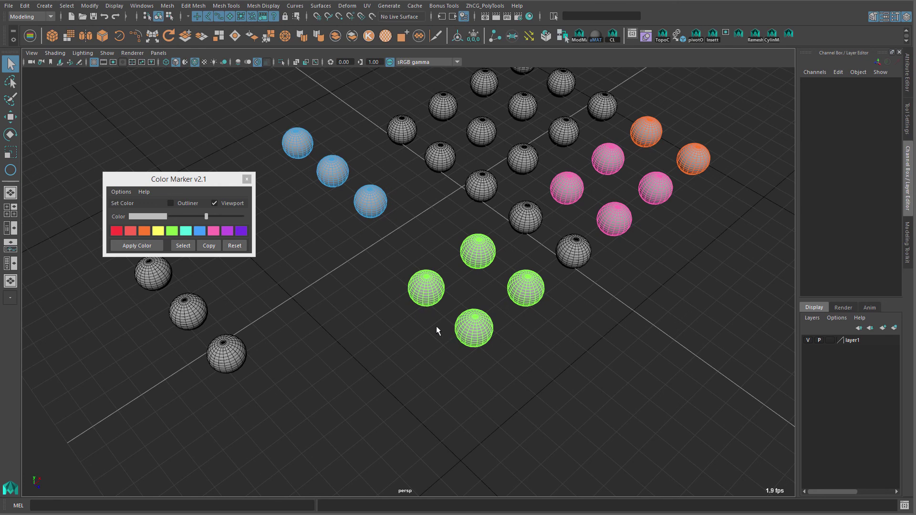
left_click(462, 331)
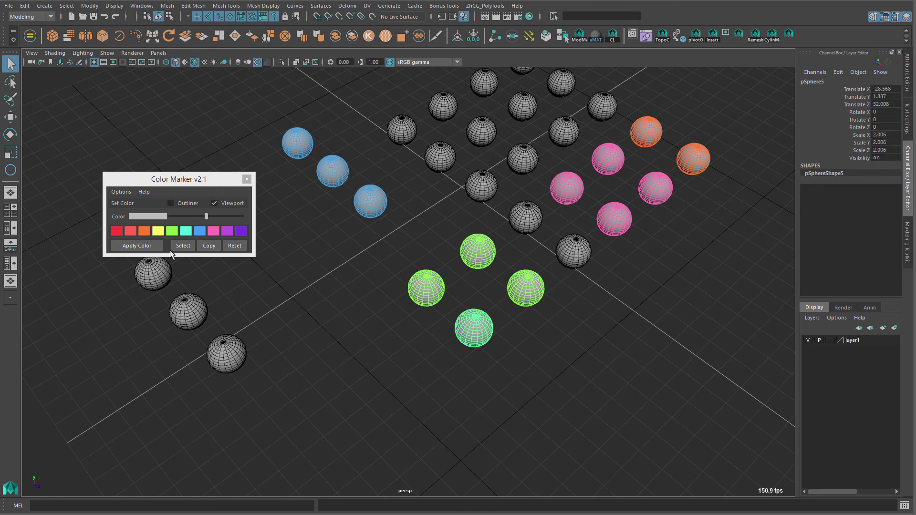
left_click(183, 245)
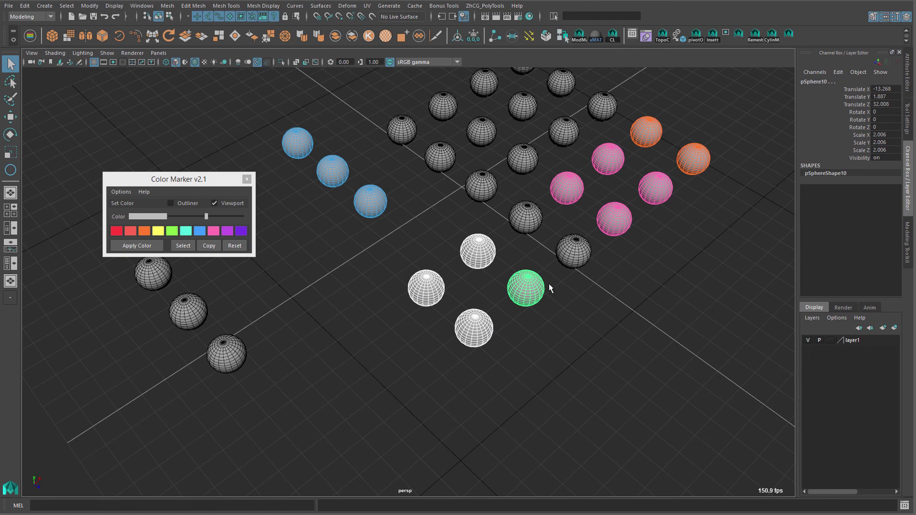
Try Color Marker v2.1's select-by-color on one green and one blue sphere together, and clear the selection.
middle_click_drag(414, 275, 443, 308, "alt")
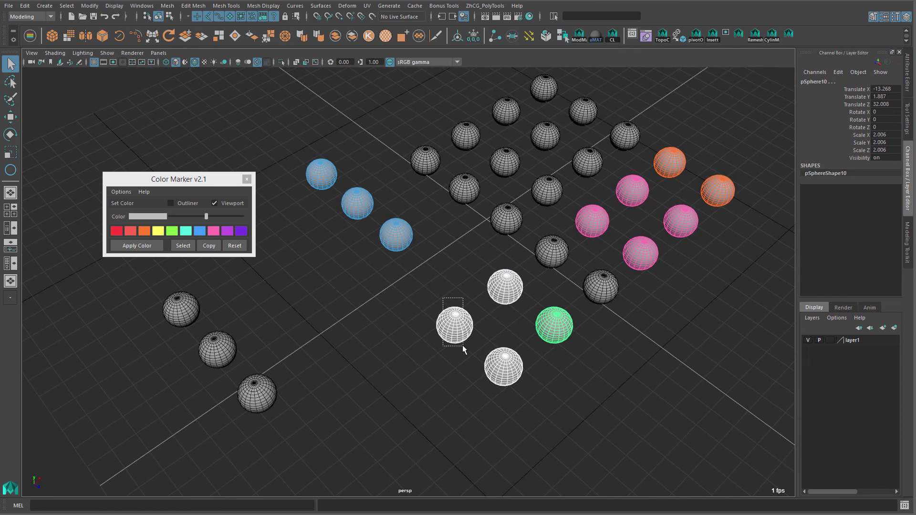
left_click(459, 339)
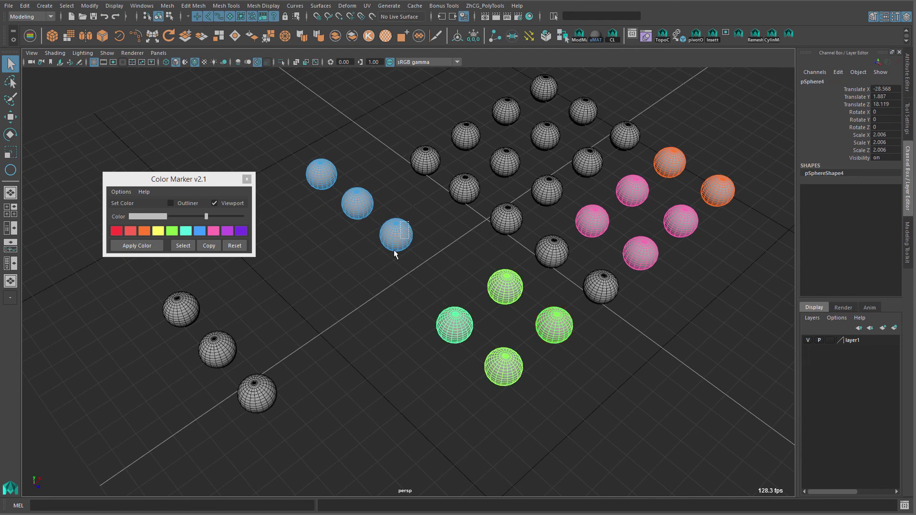
left_click(395, 233, "shift")
left_click(183, 245)
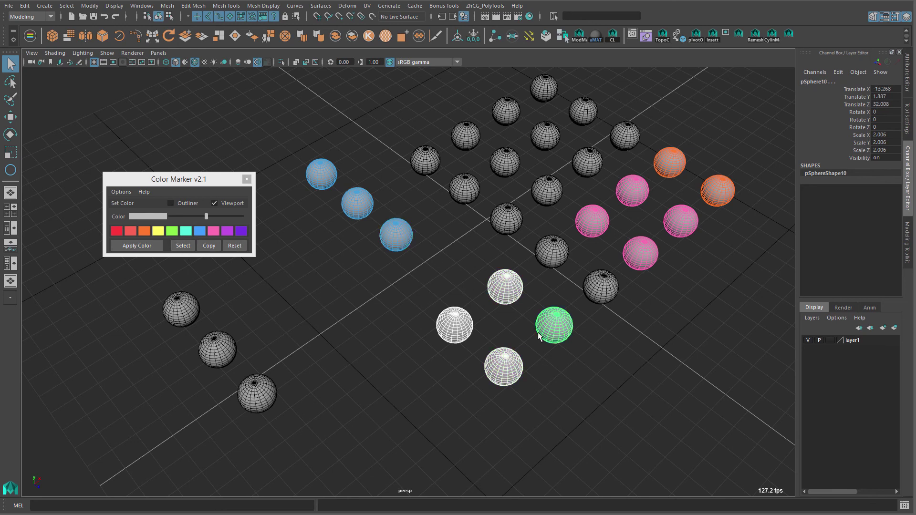
left_click(567, 387)
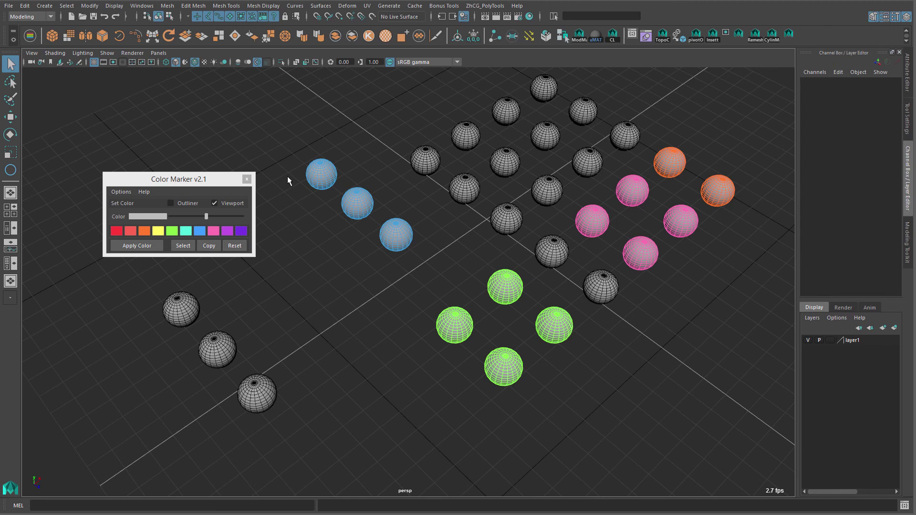
Close Color Marker v2.1, reopen the newer Color Marker and move its window up.
left_click(247, 179)
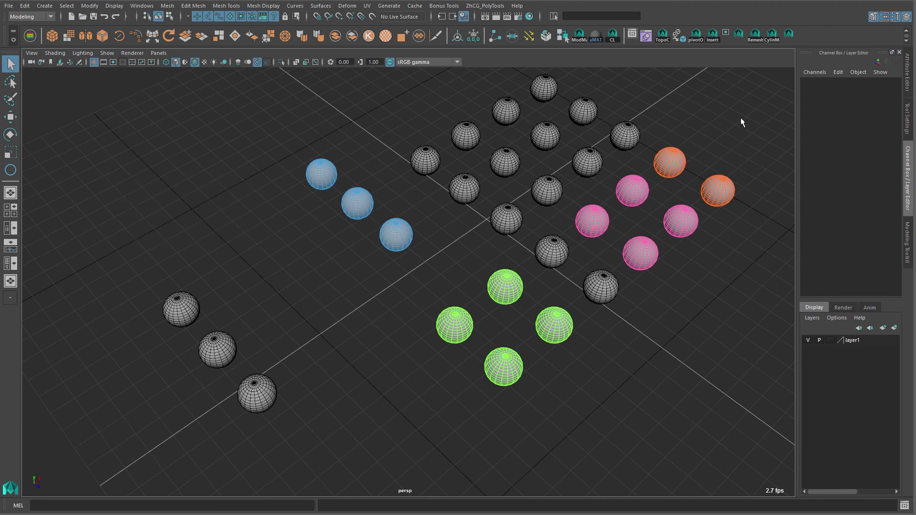
left_click(789, 38)
mouse_move(196, 177)
left_mouse_down()
mouse_move(189, 124)
mouse_move(170, 98)
left_mouse_up()
middle_click_drag(341, 296, 359, 266, "alt")
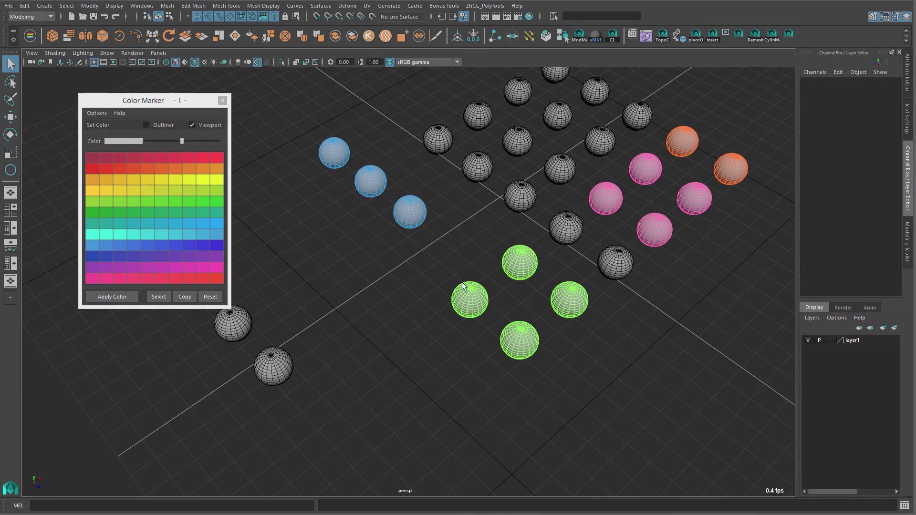
Select every green and blue sphere by color from one sphere of each, clear the selection and repeat from an area selection.
left_click(480, 313)
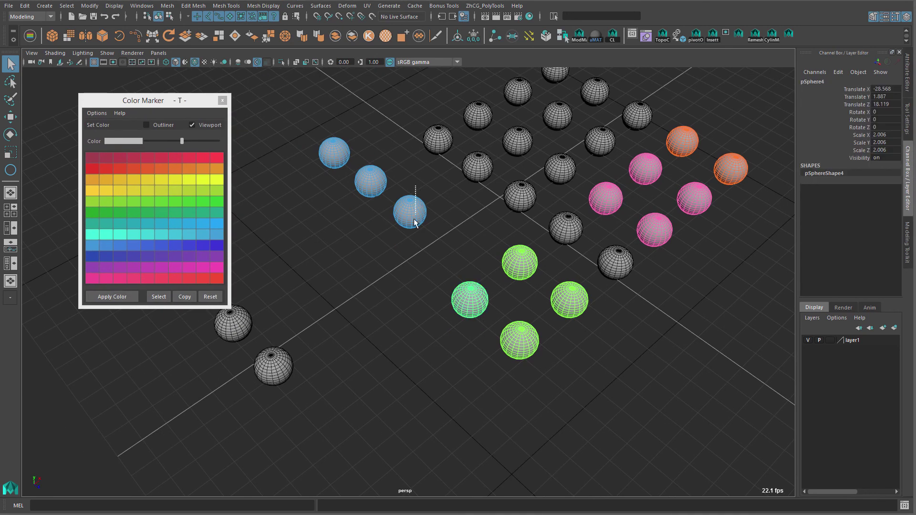
left_click(401, 204, "shift")
left_click(159, 296)
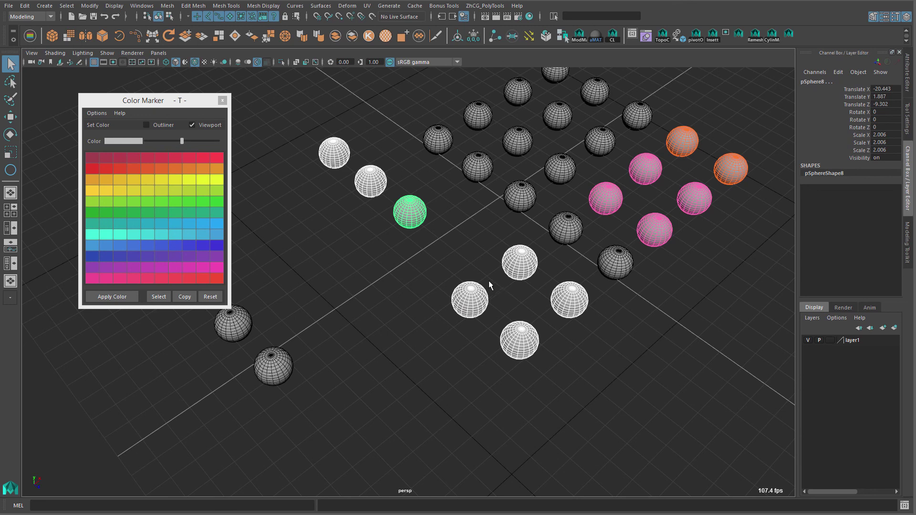
left_click(406, 284)
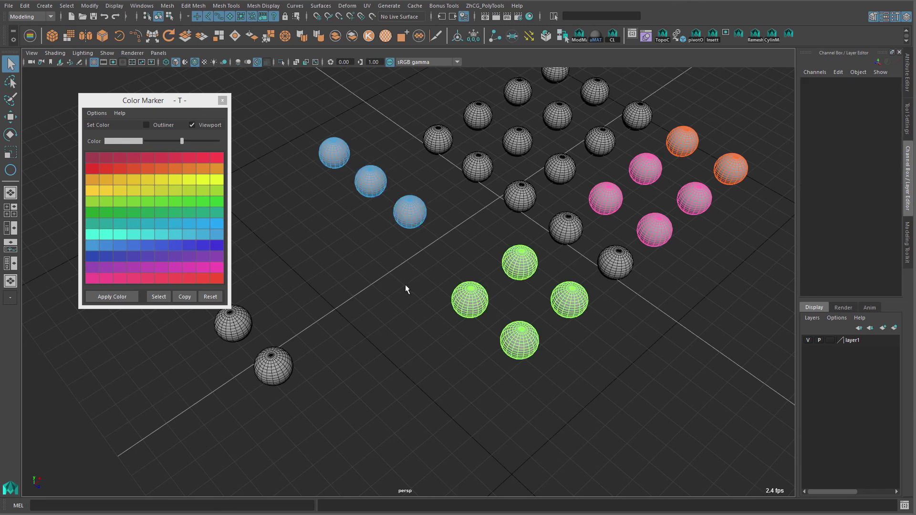
left_click_drag(356, 185, 475, 347)
left_click(162, 298)
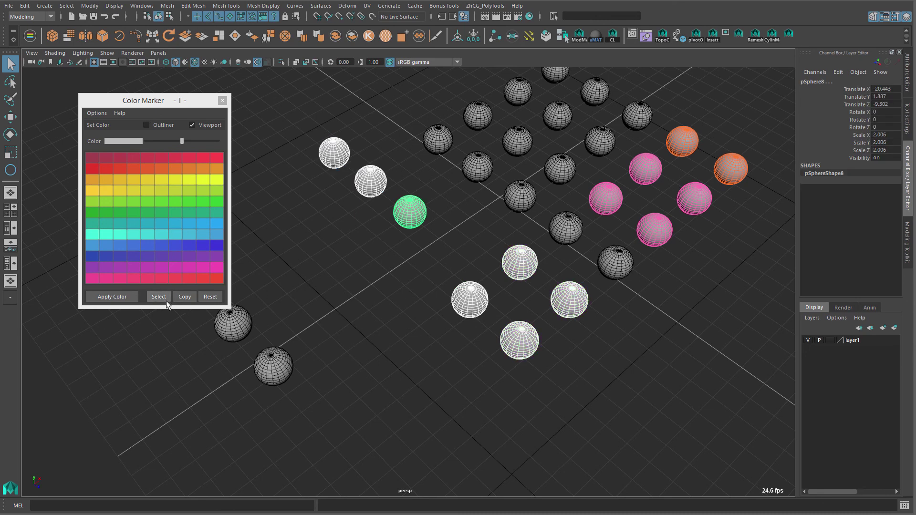
Select the pink sphere nearest the green group and run Check Wire Color on it.
left_click(657, 235)
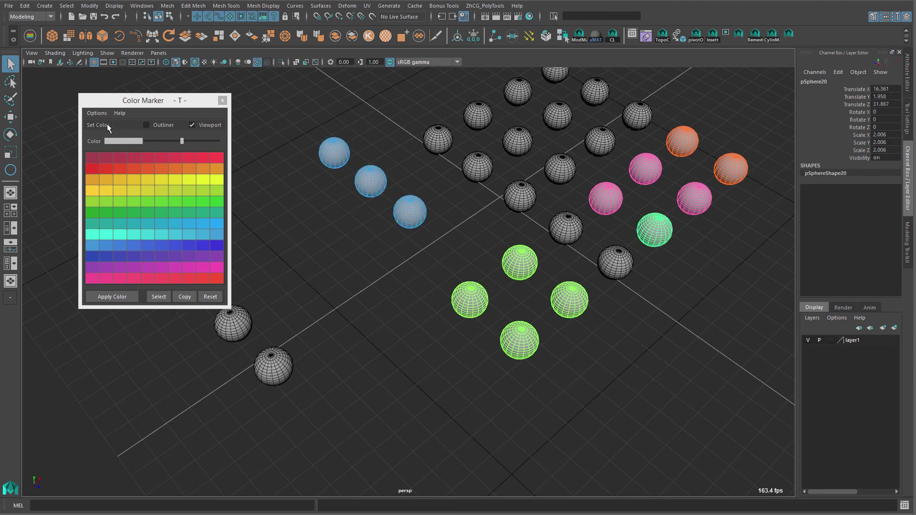
left_click(96, 113)
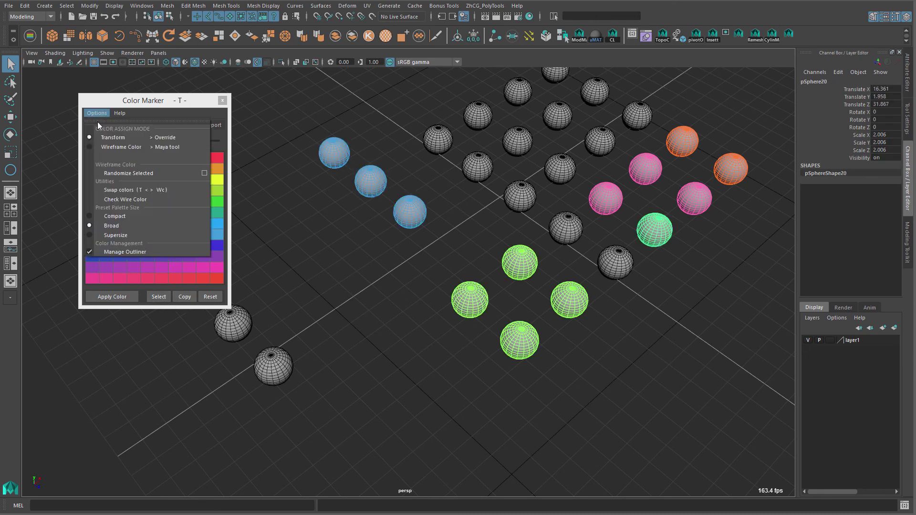
left_click(142, 199)
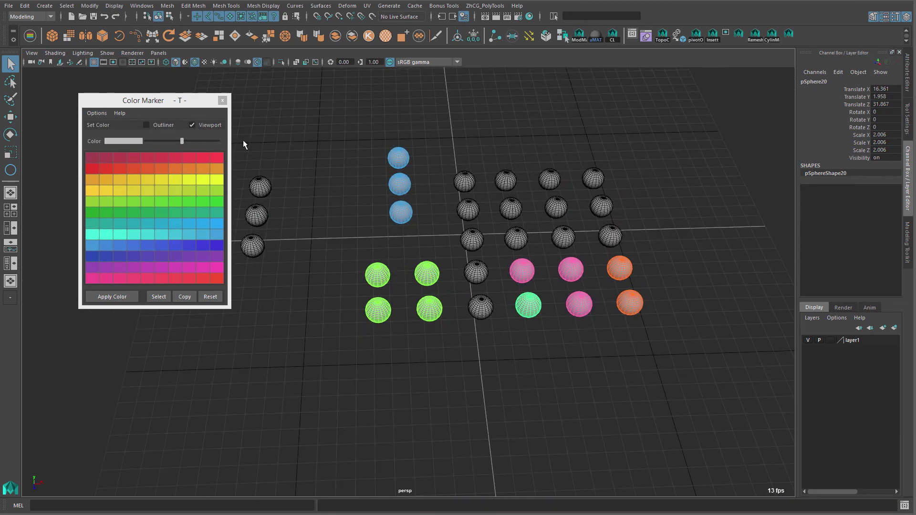
Switch the color assign mode to Wireframe Color and select all pink spheres by color from one of them.
left_click(97, 113)
left_click(119, 145)
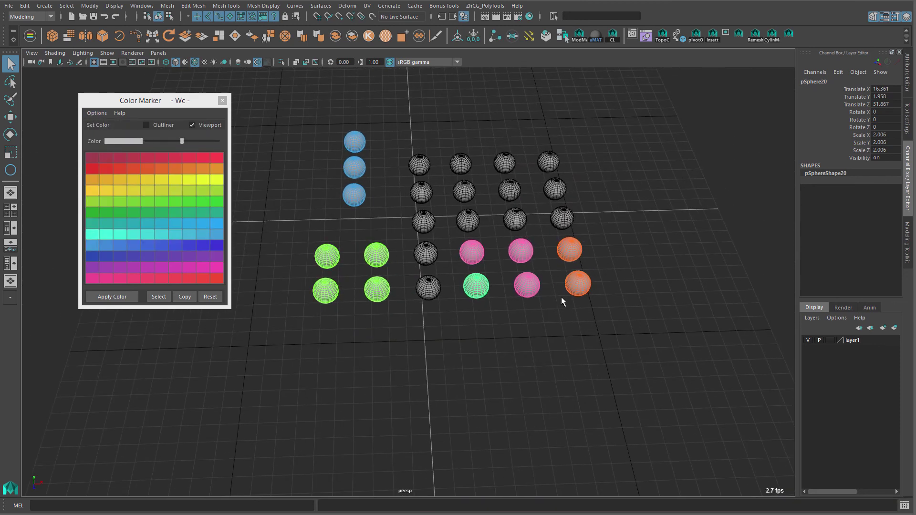
left_click(526, 287)
left_click(159, 298)
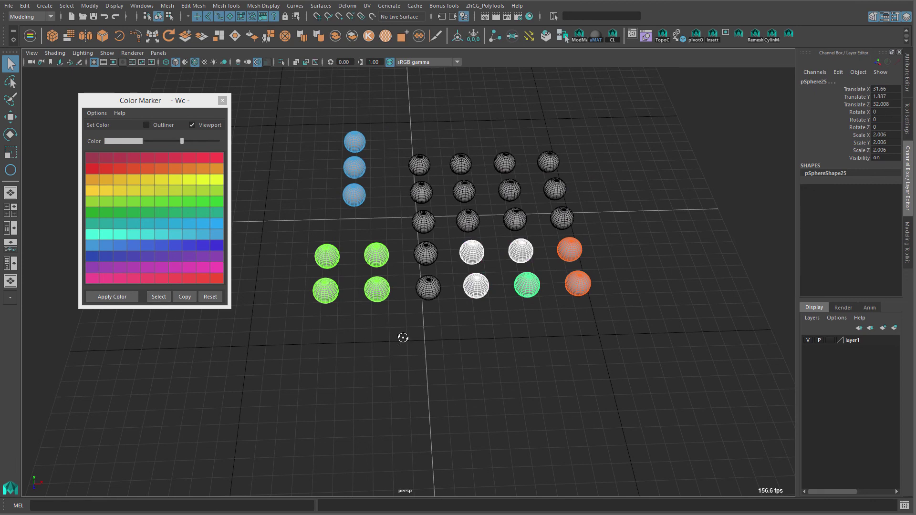
Look through the Color Marker options without changing any, and move its window slightly aside.
left_click_drag(403, 338, 429, 338, "alt")
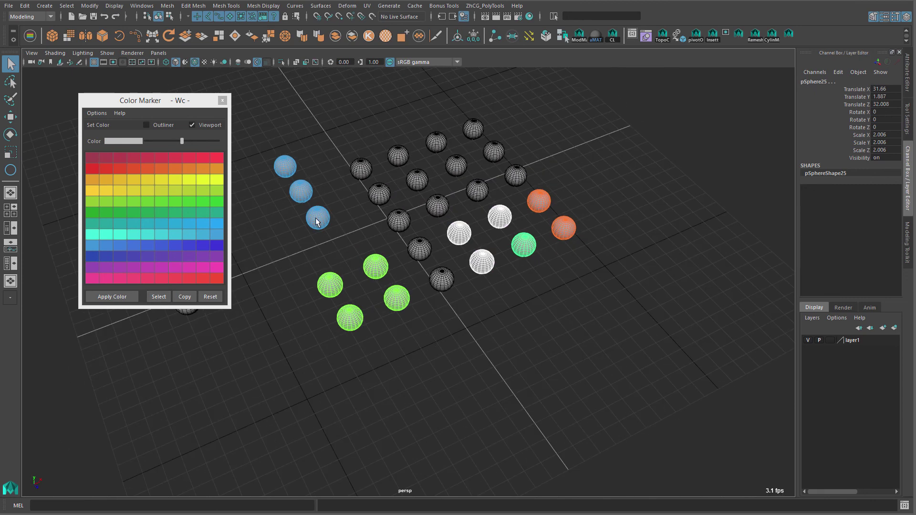
left_click(97, 113)
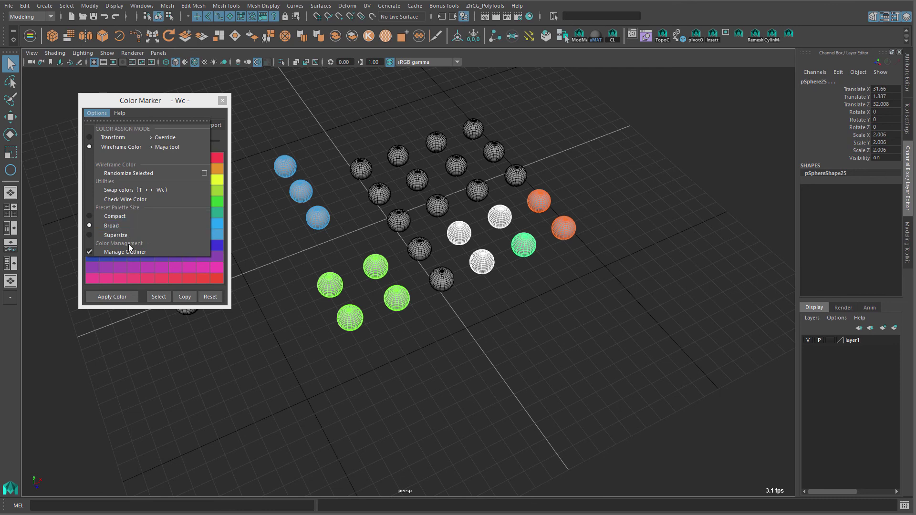
left_click(178, 104)
left_click_drag(165, 99, 141, 99)
middle_click_drag(355, 252, 439, 267, "alt")
right_click_drag(439, 268, 461, 327, "alt")
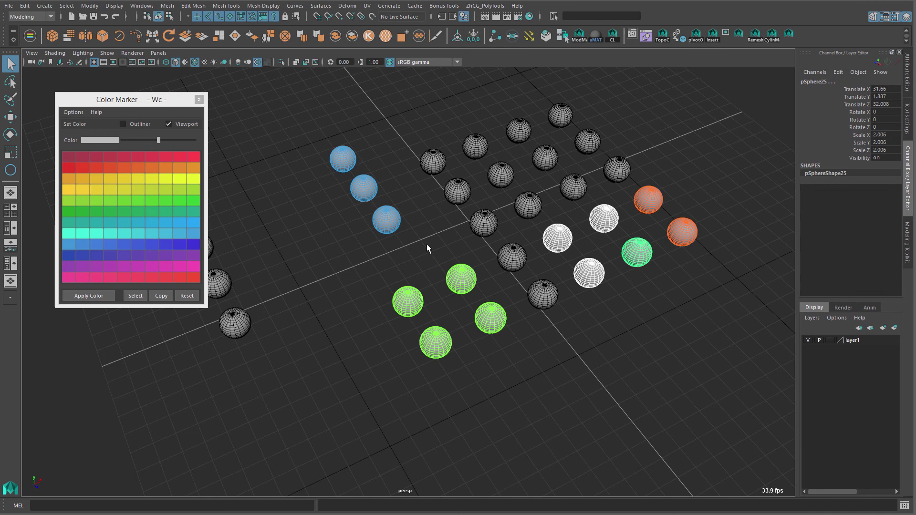
middle_click_drag(411, 227, 412, 237, "alt")
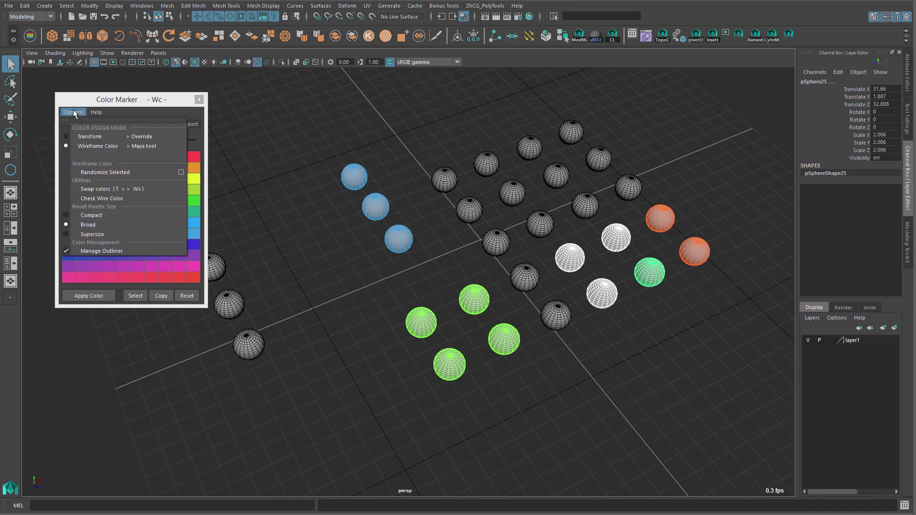
mouse_move(356, 211)
left_mouse_down("alt")
mouse_move(440, 218)
mouse_move(348, 217)
left_mouse_up("alt")
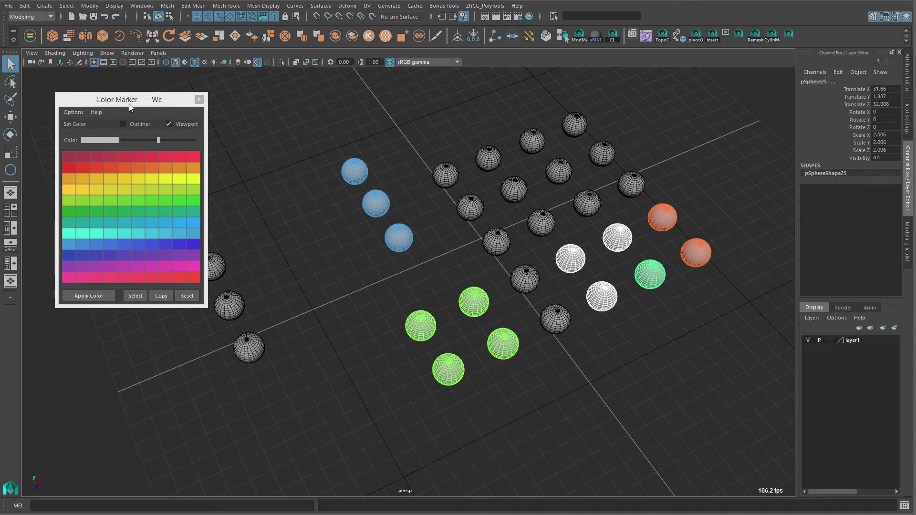
left_click(99, 111)
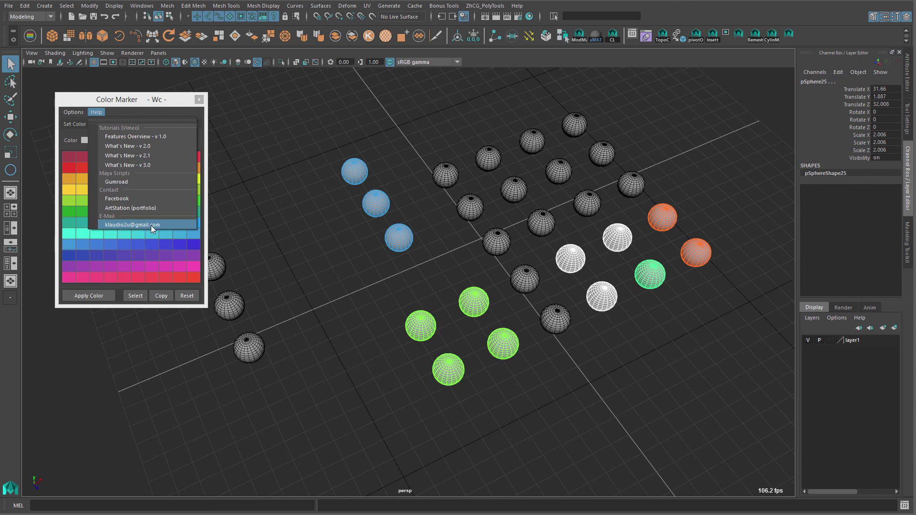
left_click(136, 102)
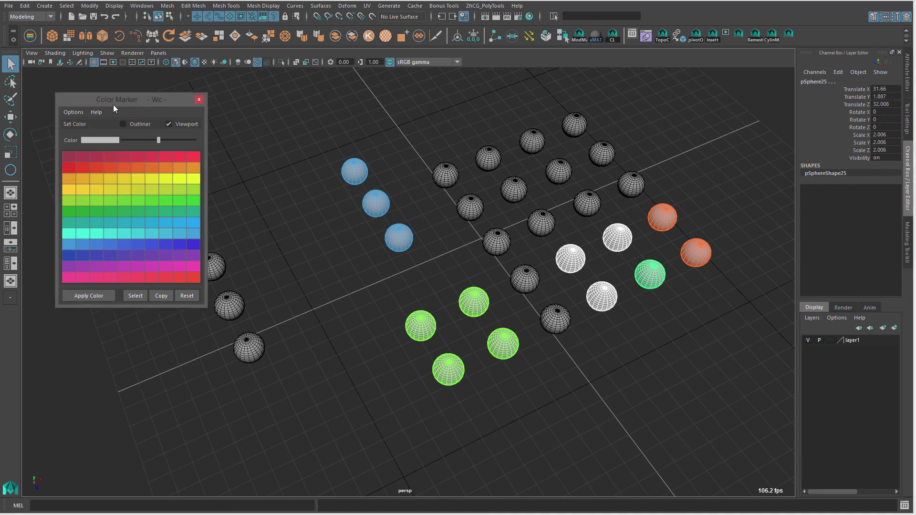
left_click(71, 113)
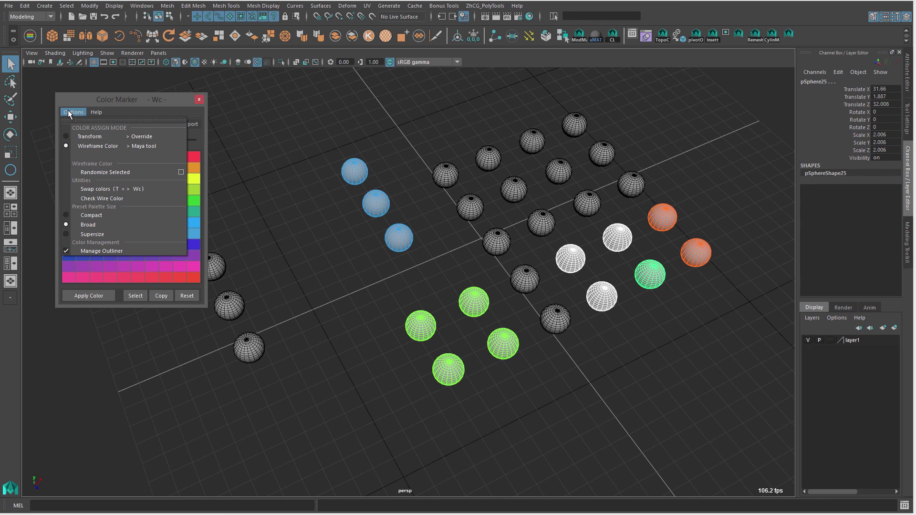
left_click(69, 113)
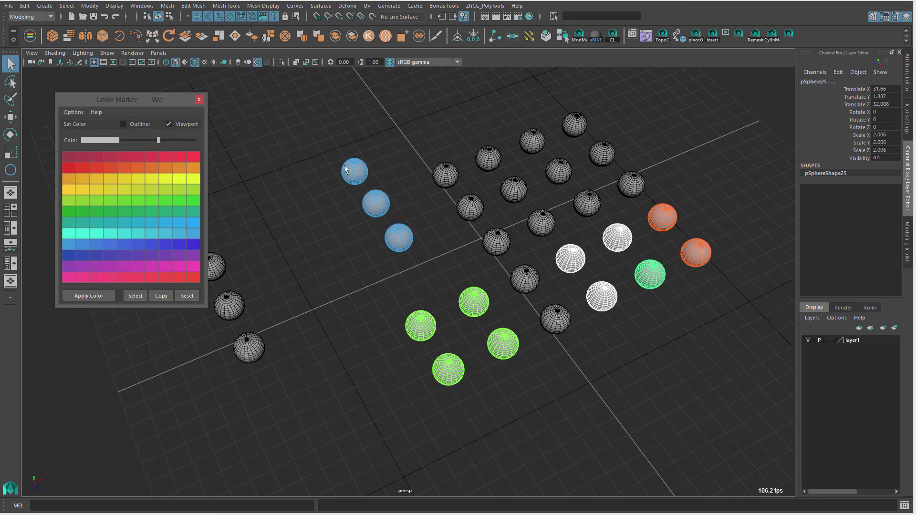